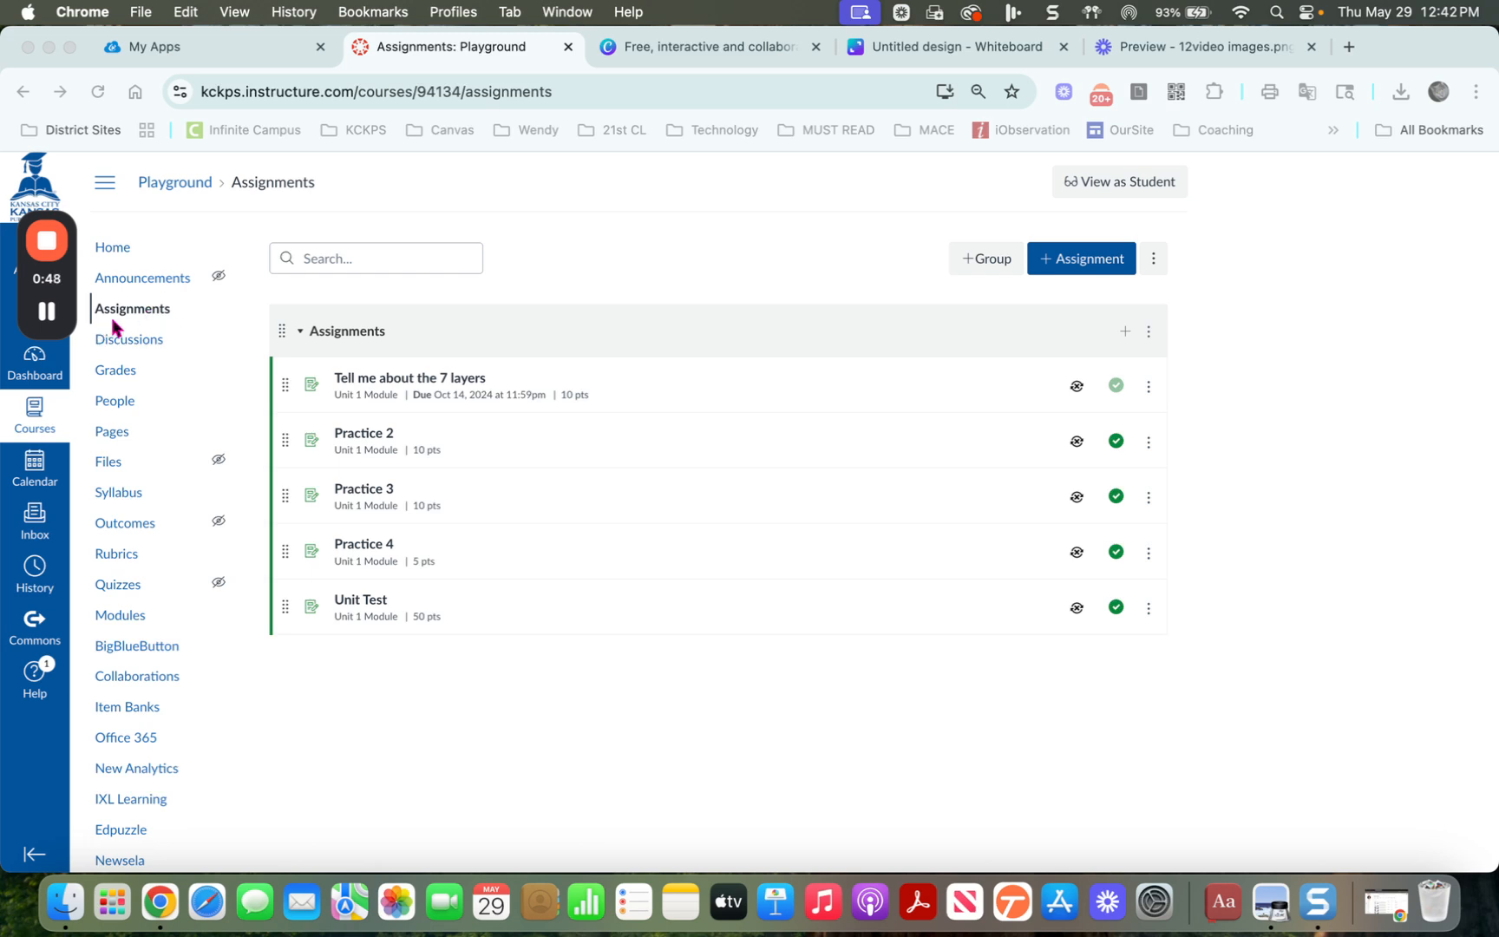
Step: Add an assignment group named Practice to the course's assignments
click(981, 264)
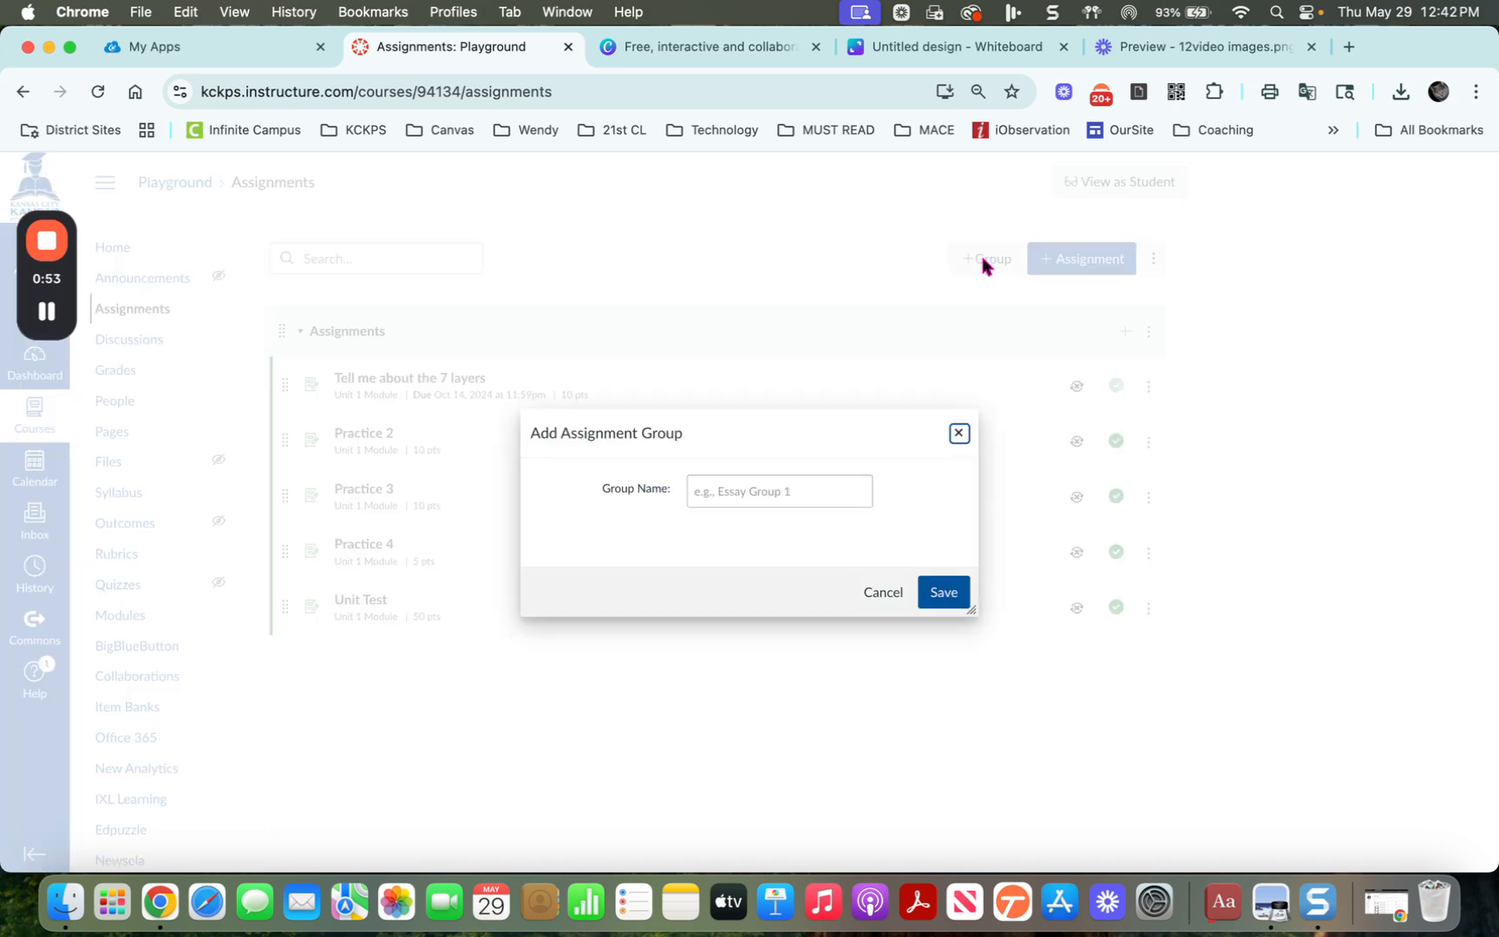
click(729, 490)
text(Practice)
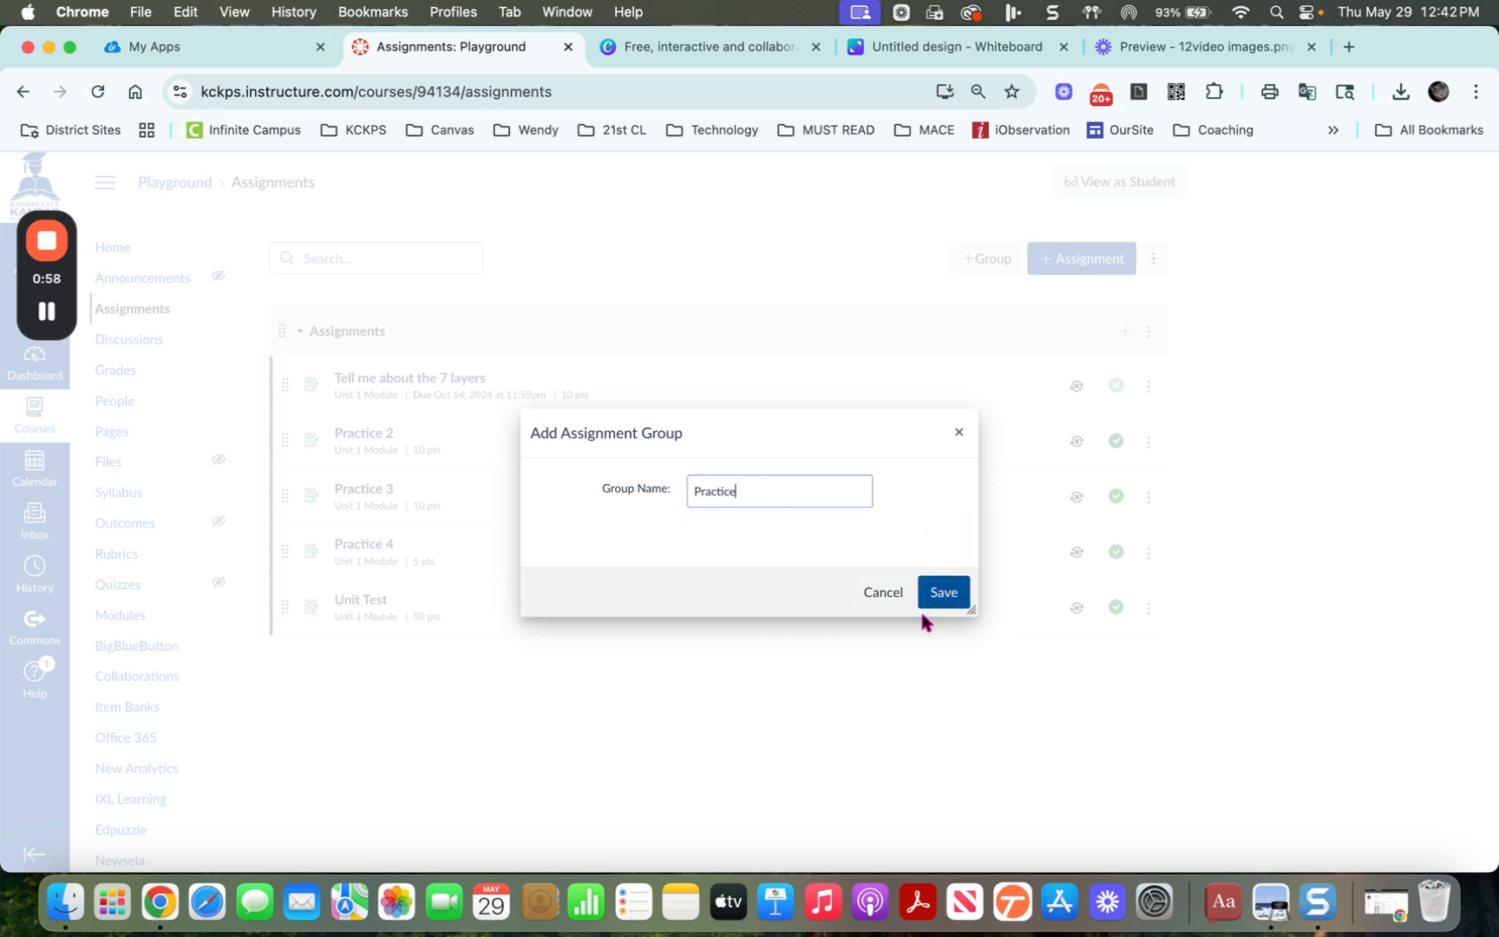
click(944, 595)
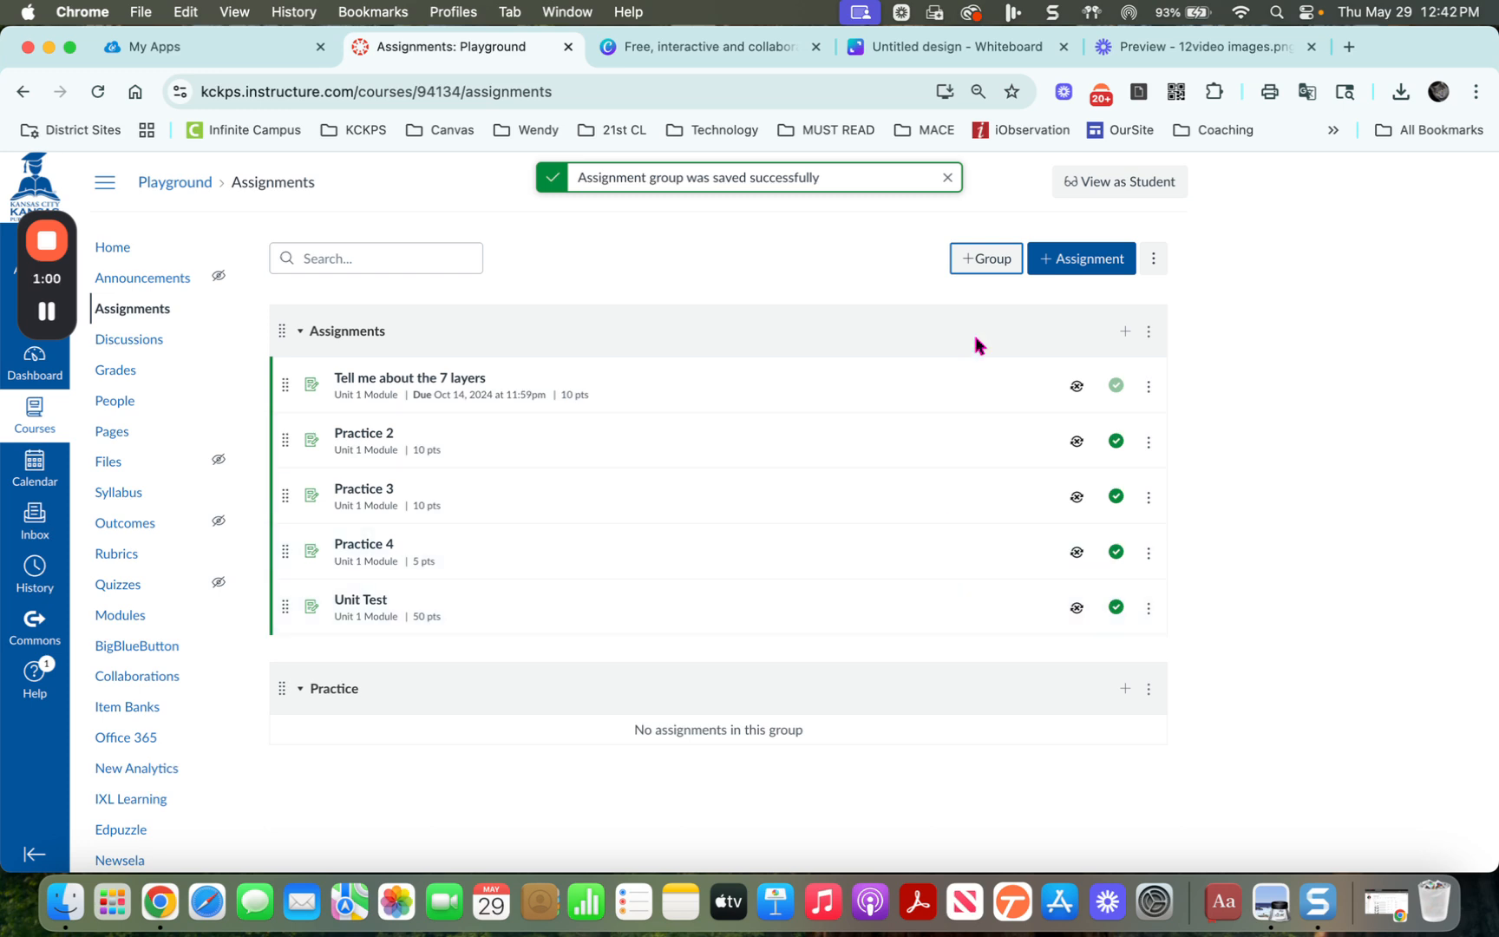
Step: Add another assignment group named Performance
click(988, 259)
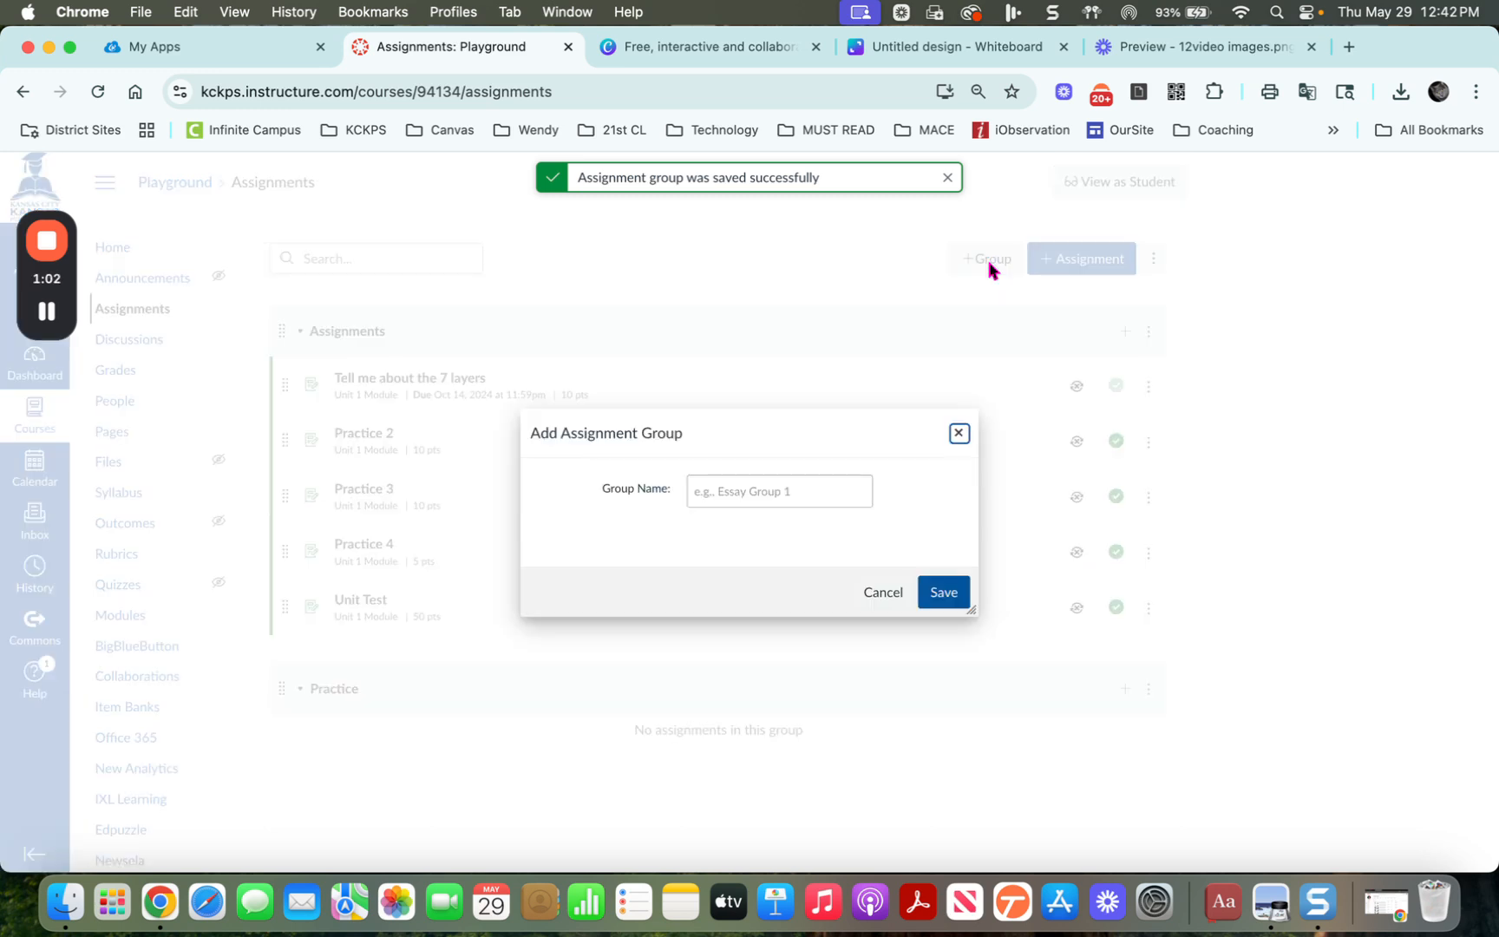
click(730, 494)
text(P)
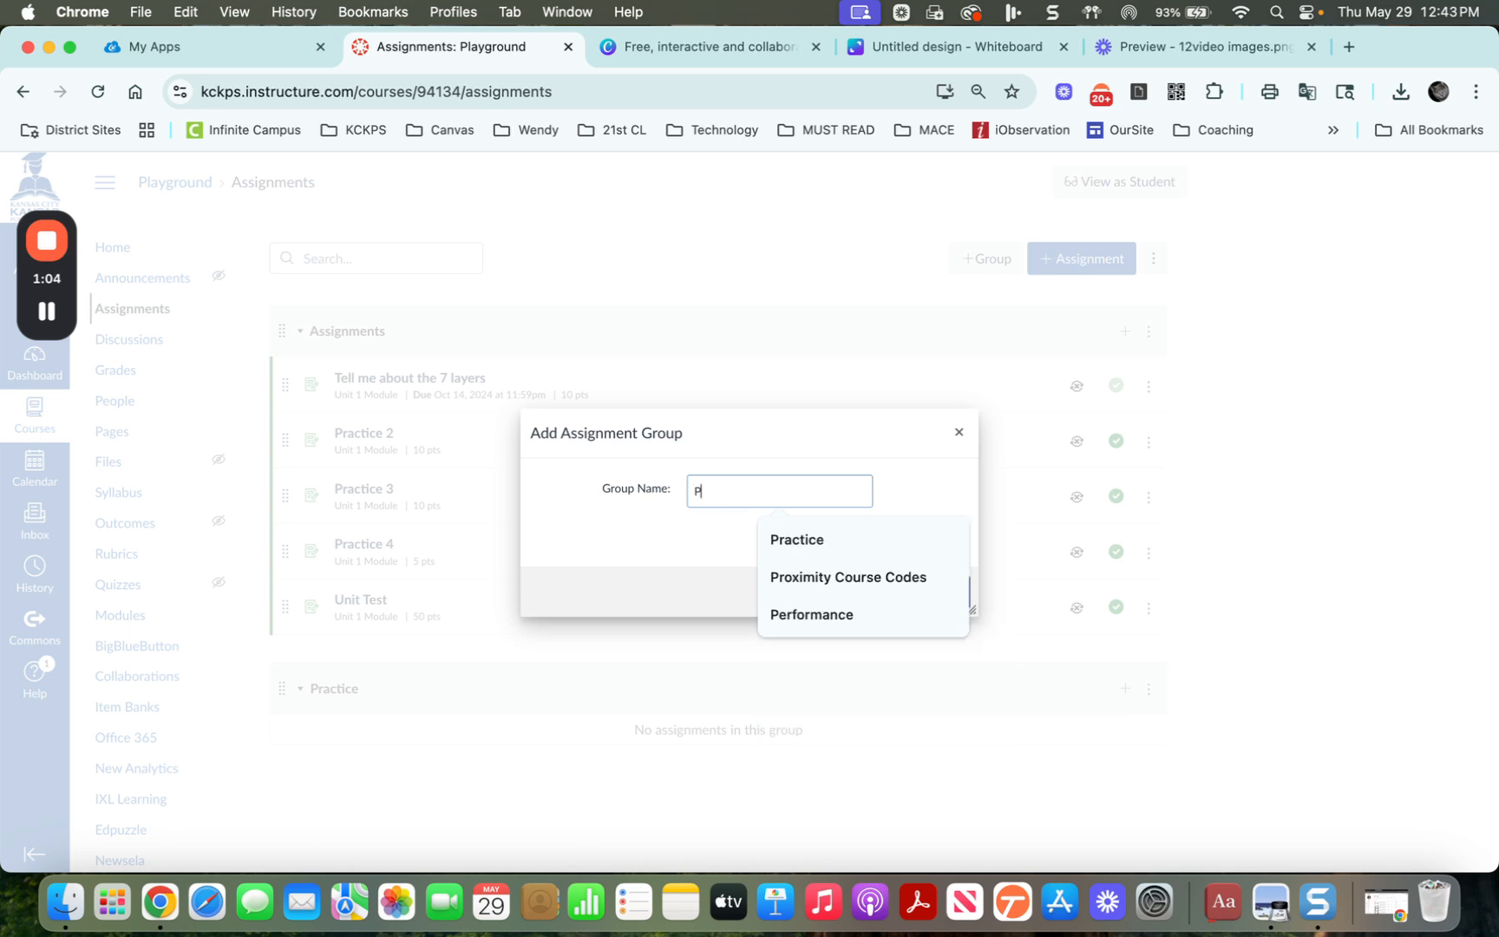
text(erformance)
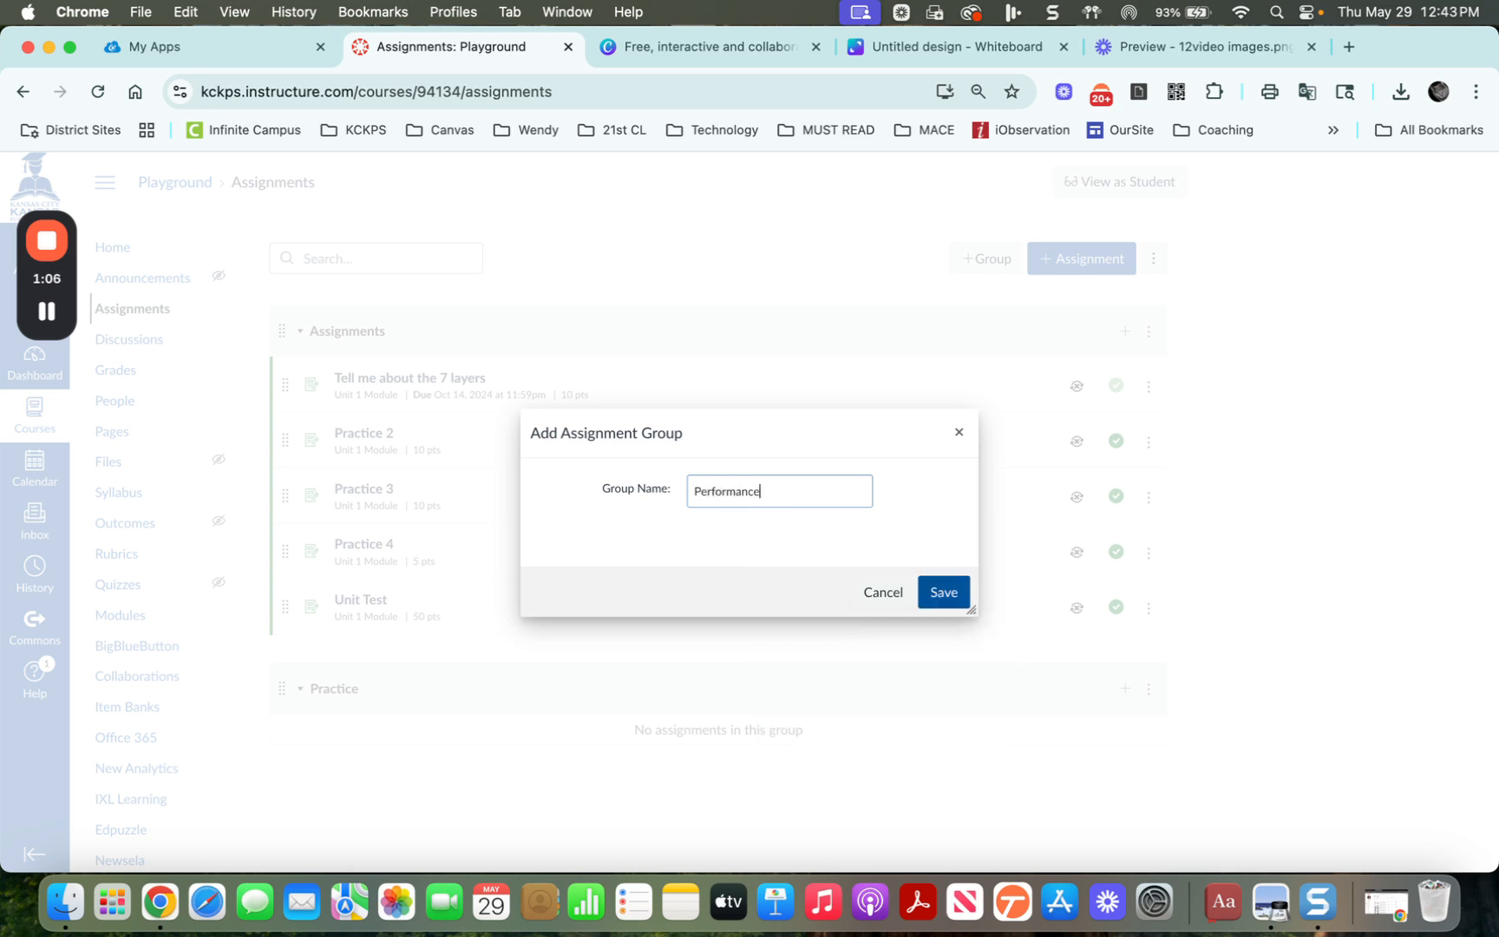
click(946, 593)
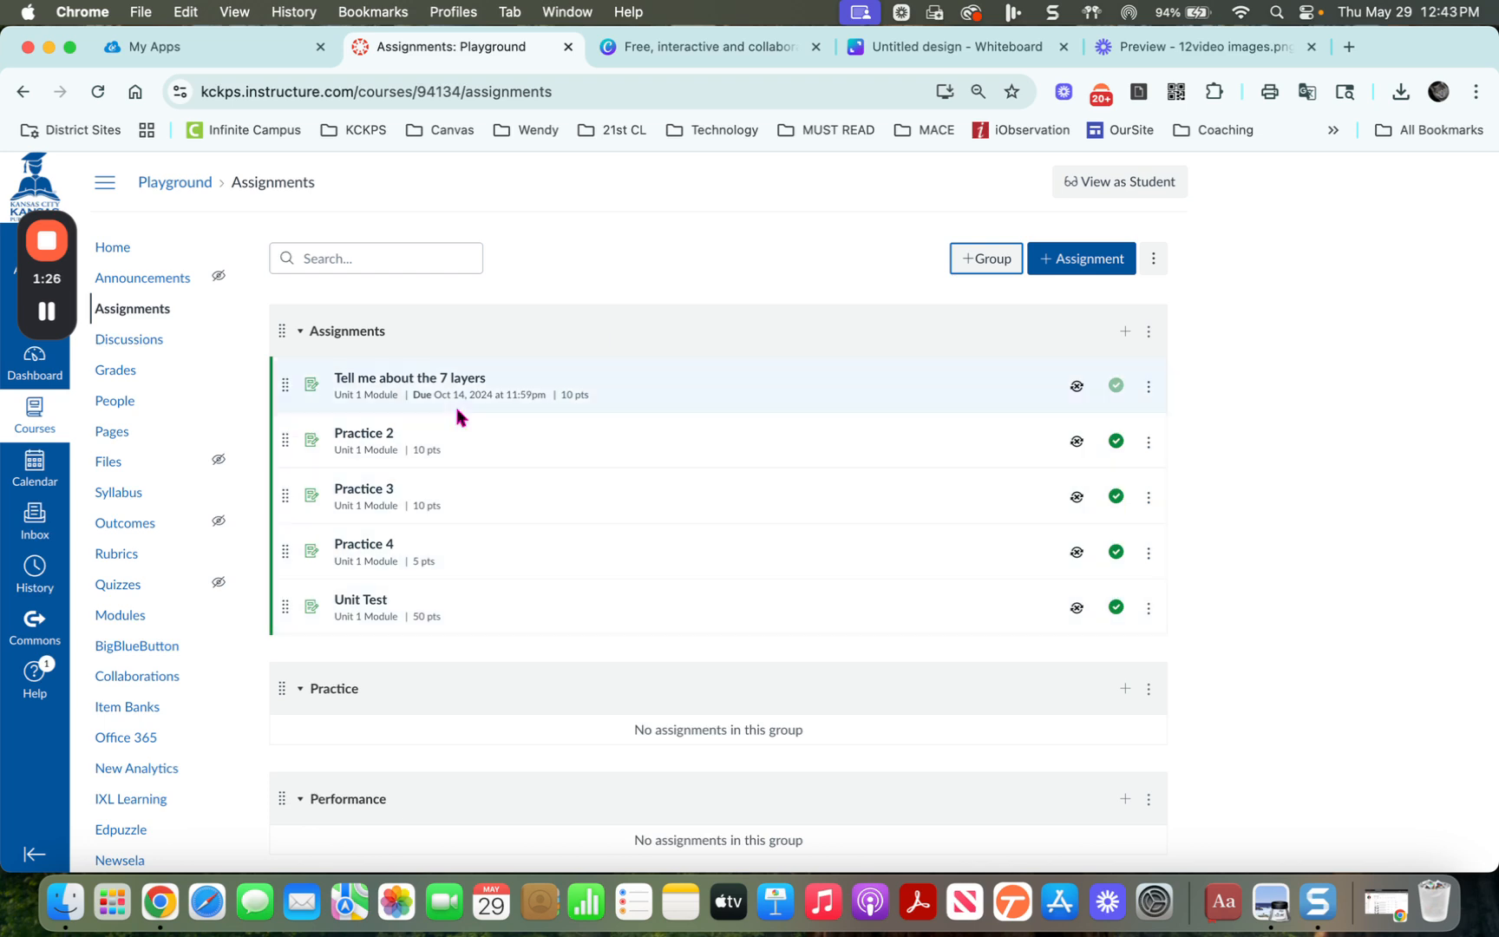
Step: Move the Unit Test assignment from the Assignments group into the Performance group
scroll(597, 503, down, 3)
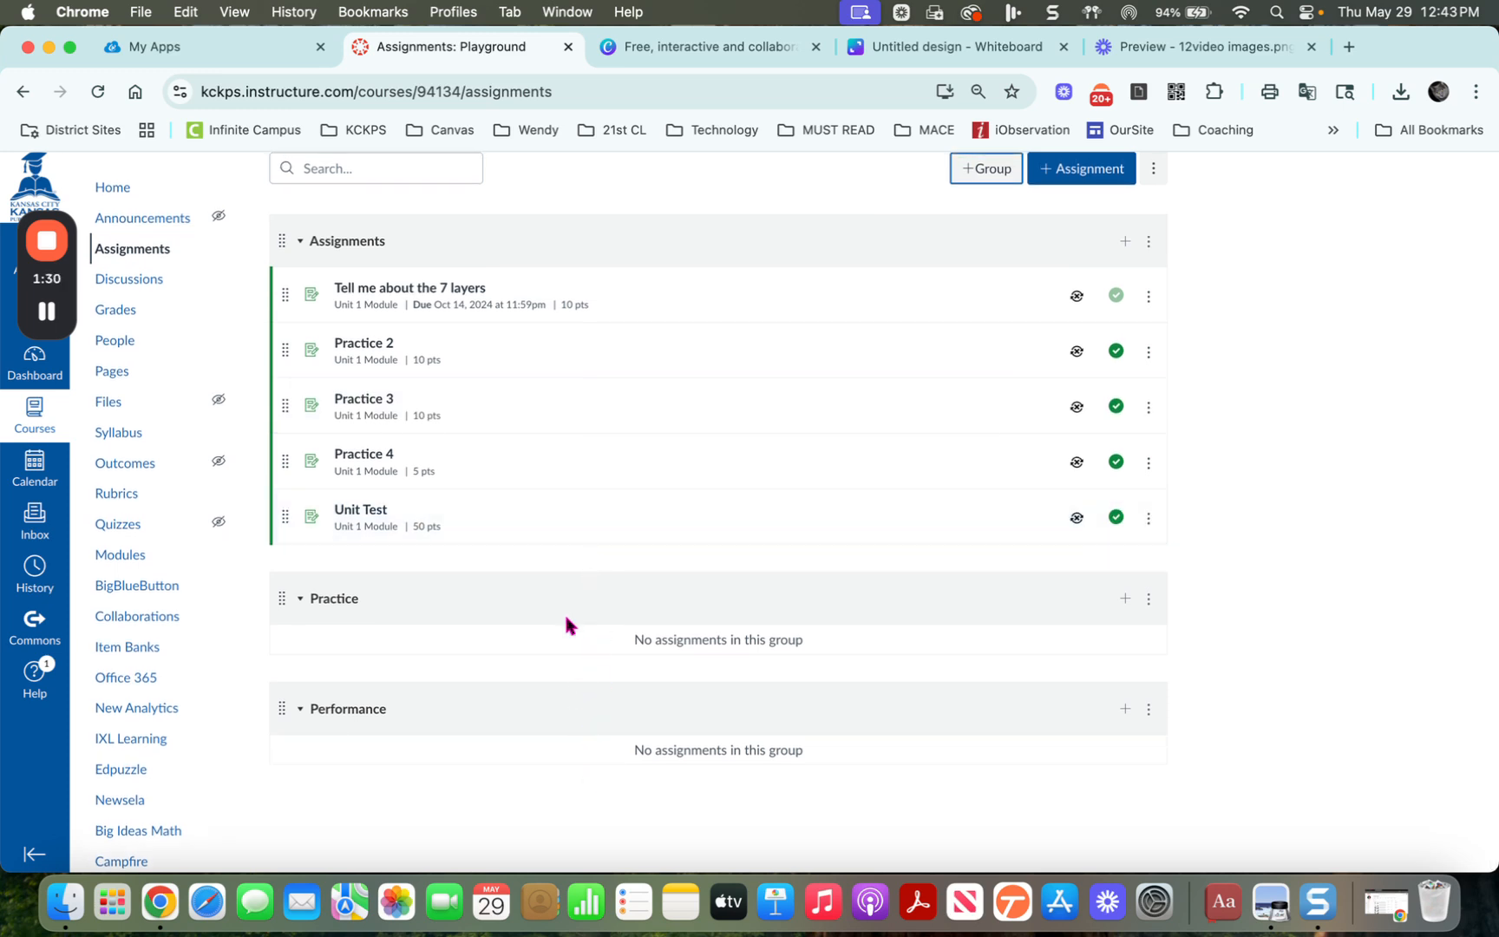
drag(284, 517, 286, 751)
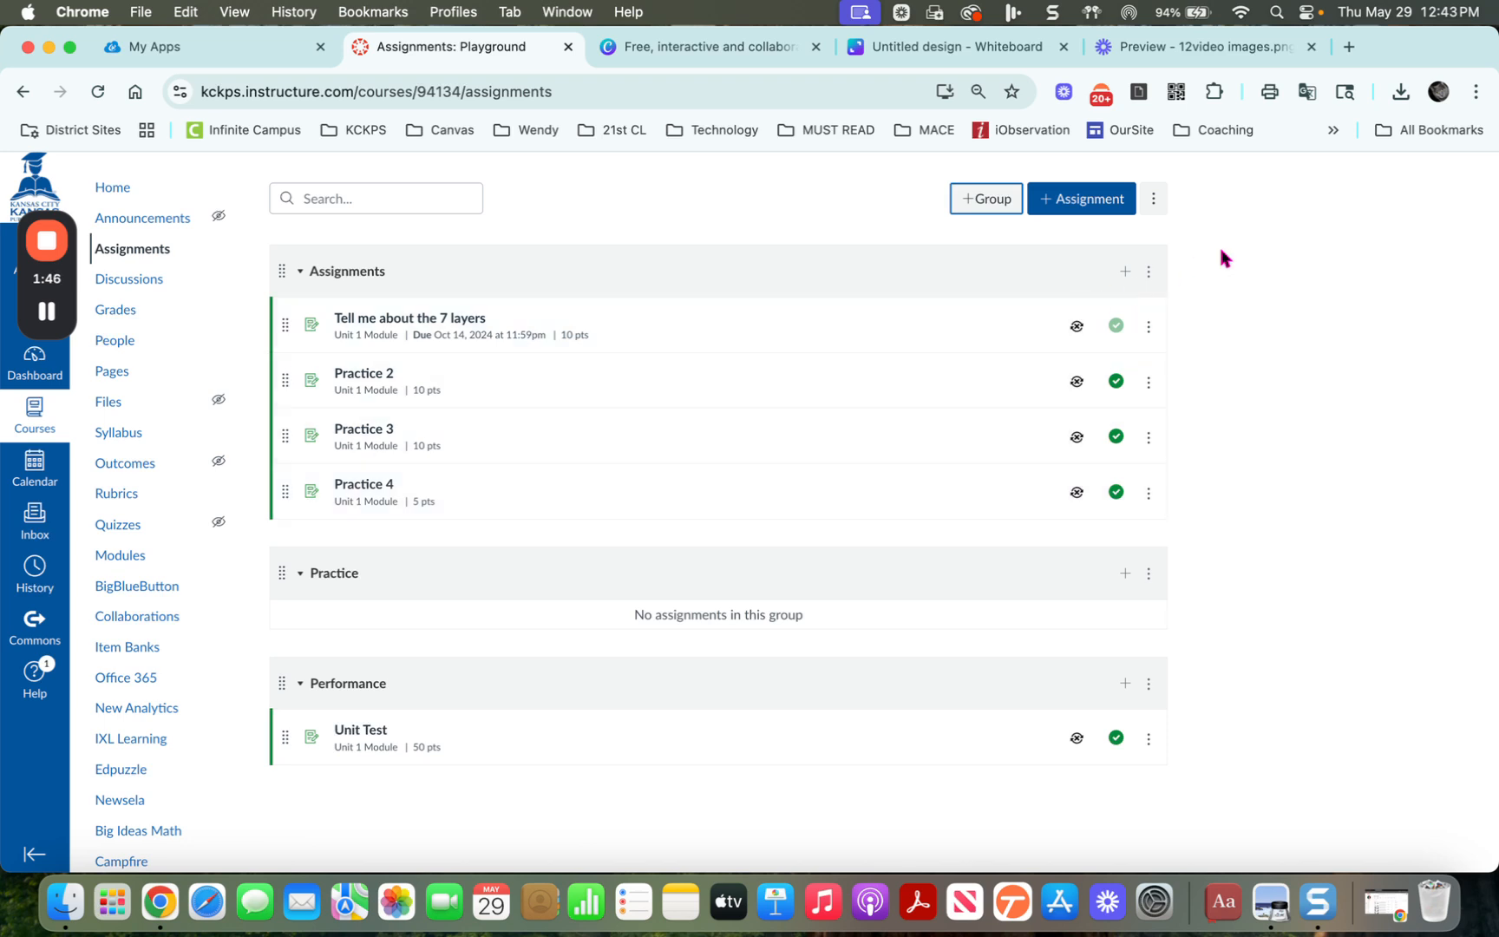
Step: Delete the Assignments group, choosing to move its assignments to the Practice group
click(1148, 272)
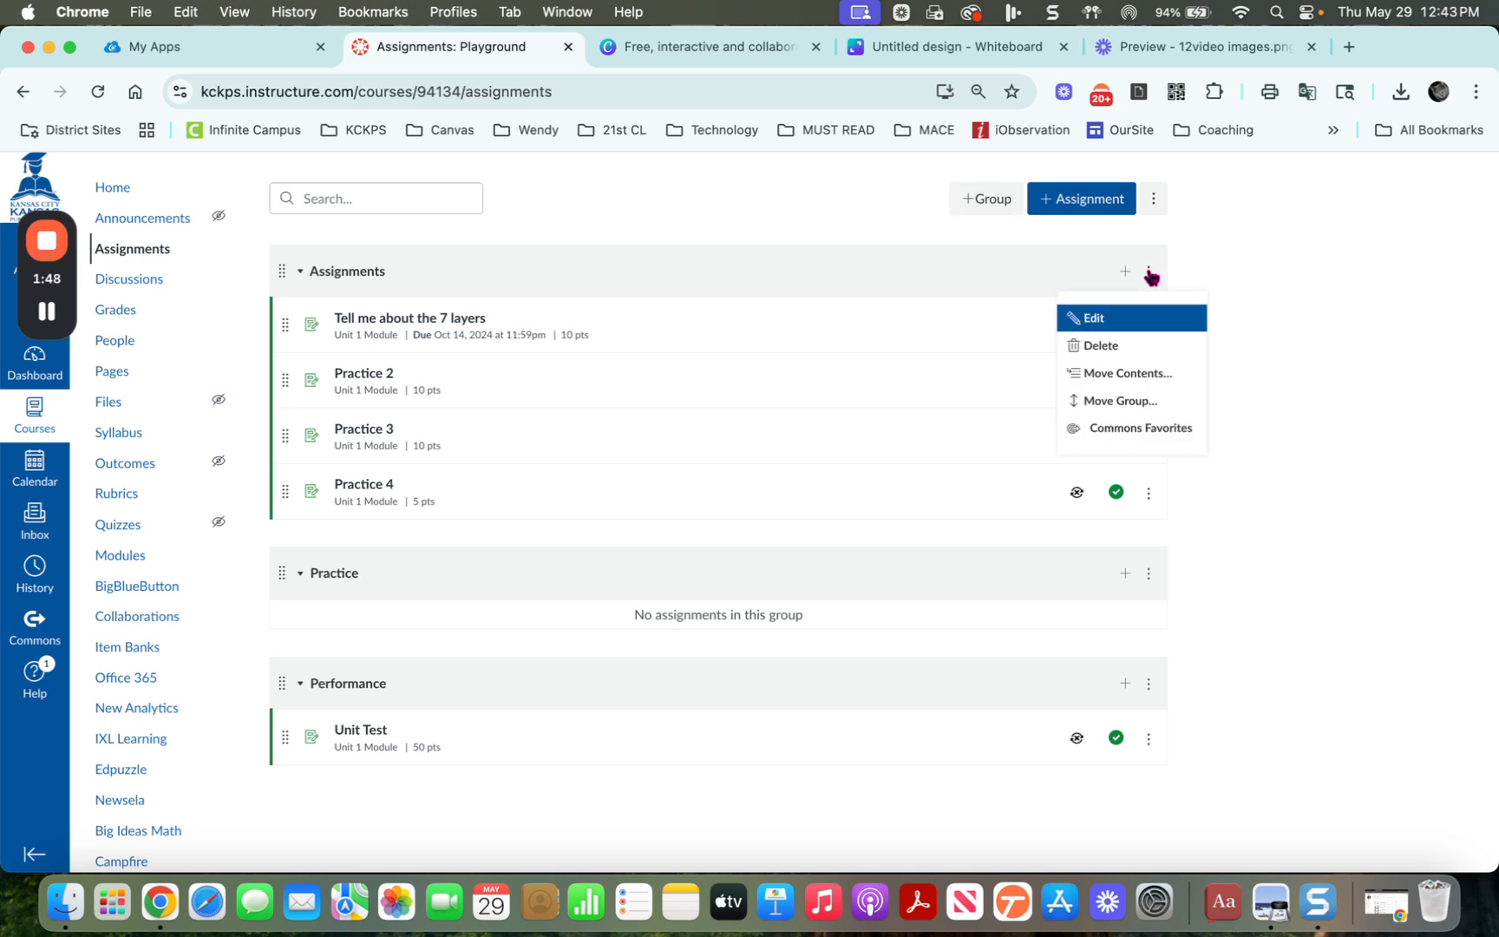
click(1121, 347)
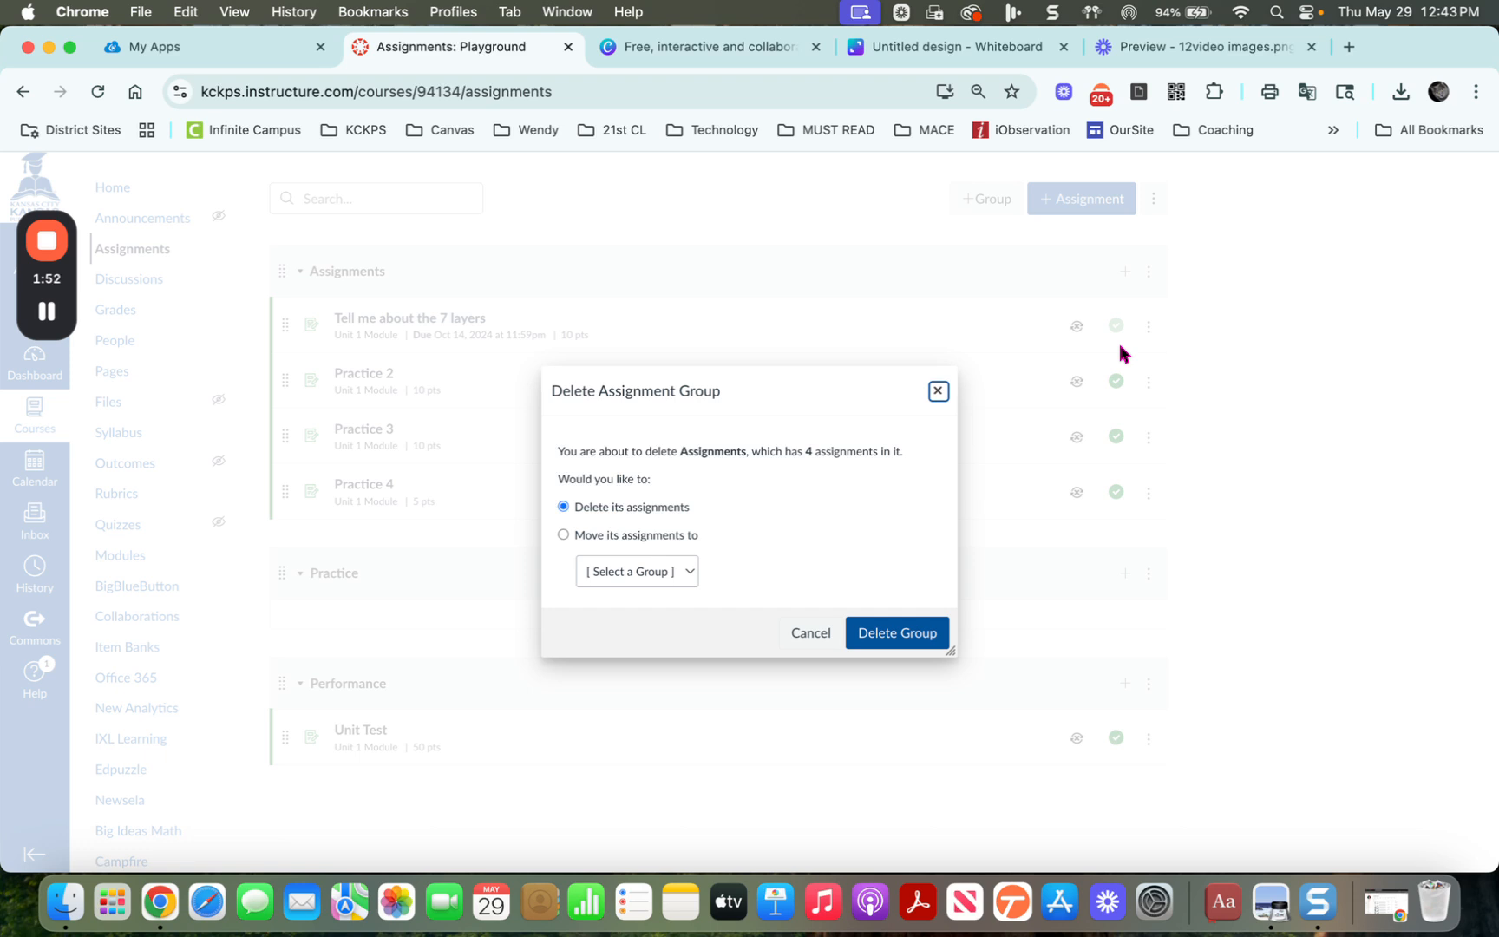
click(563, 535)
click(643, 575)
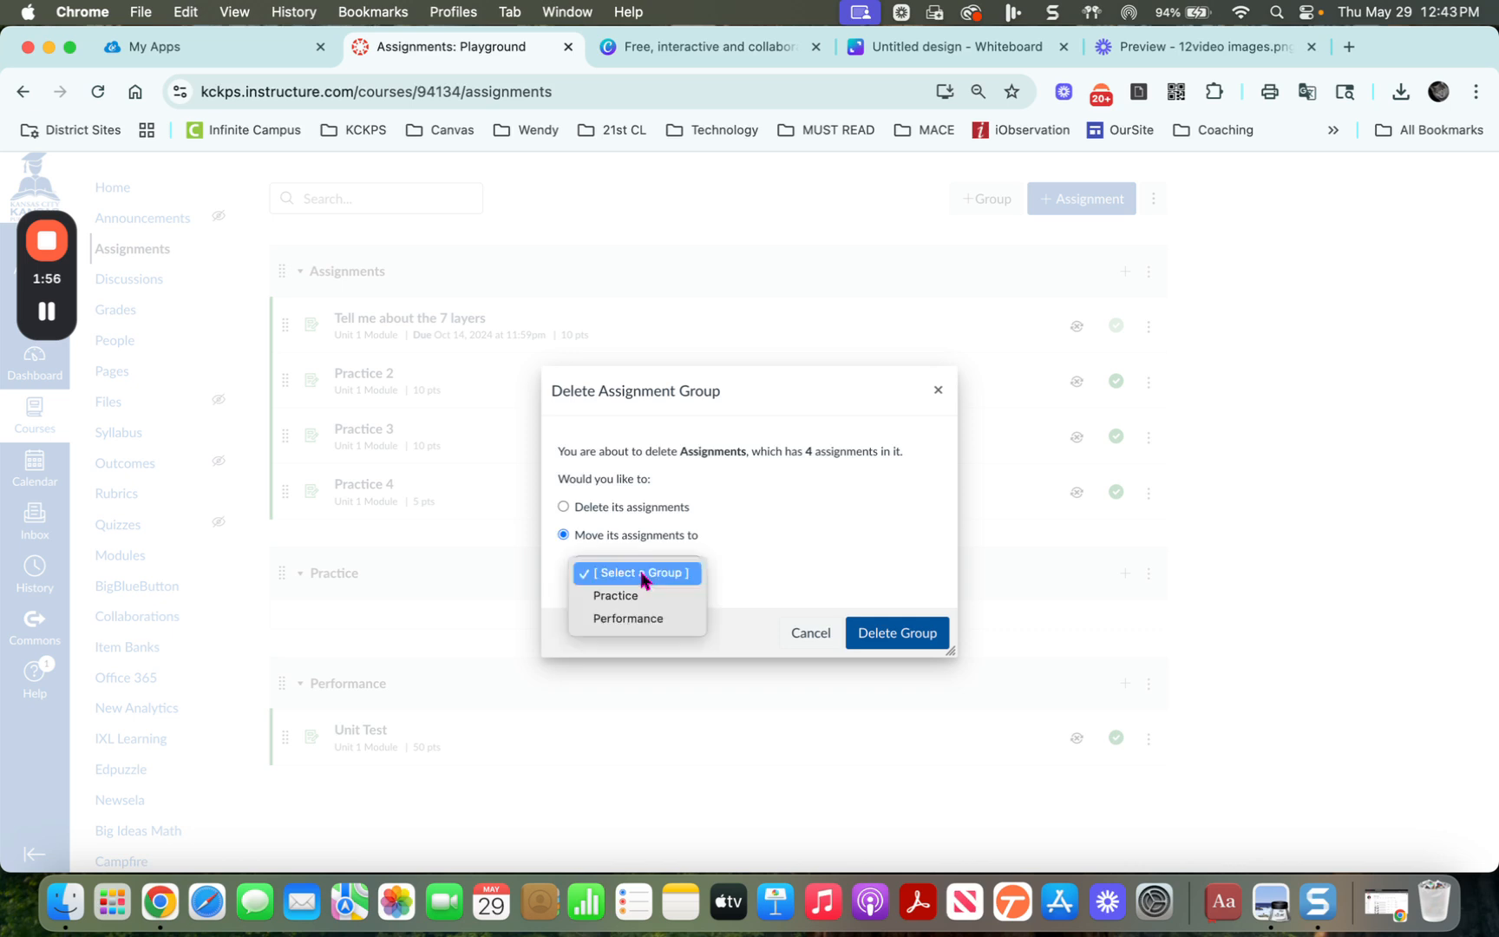
click(632, 596)
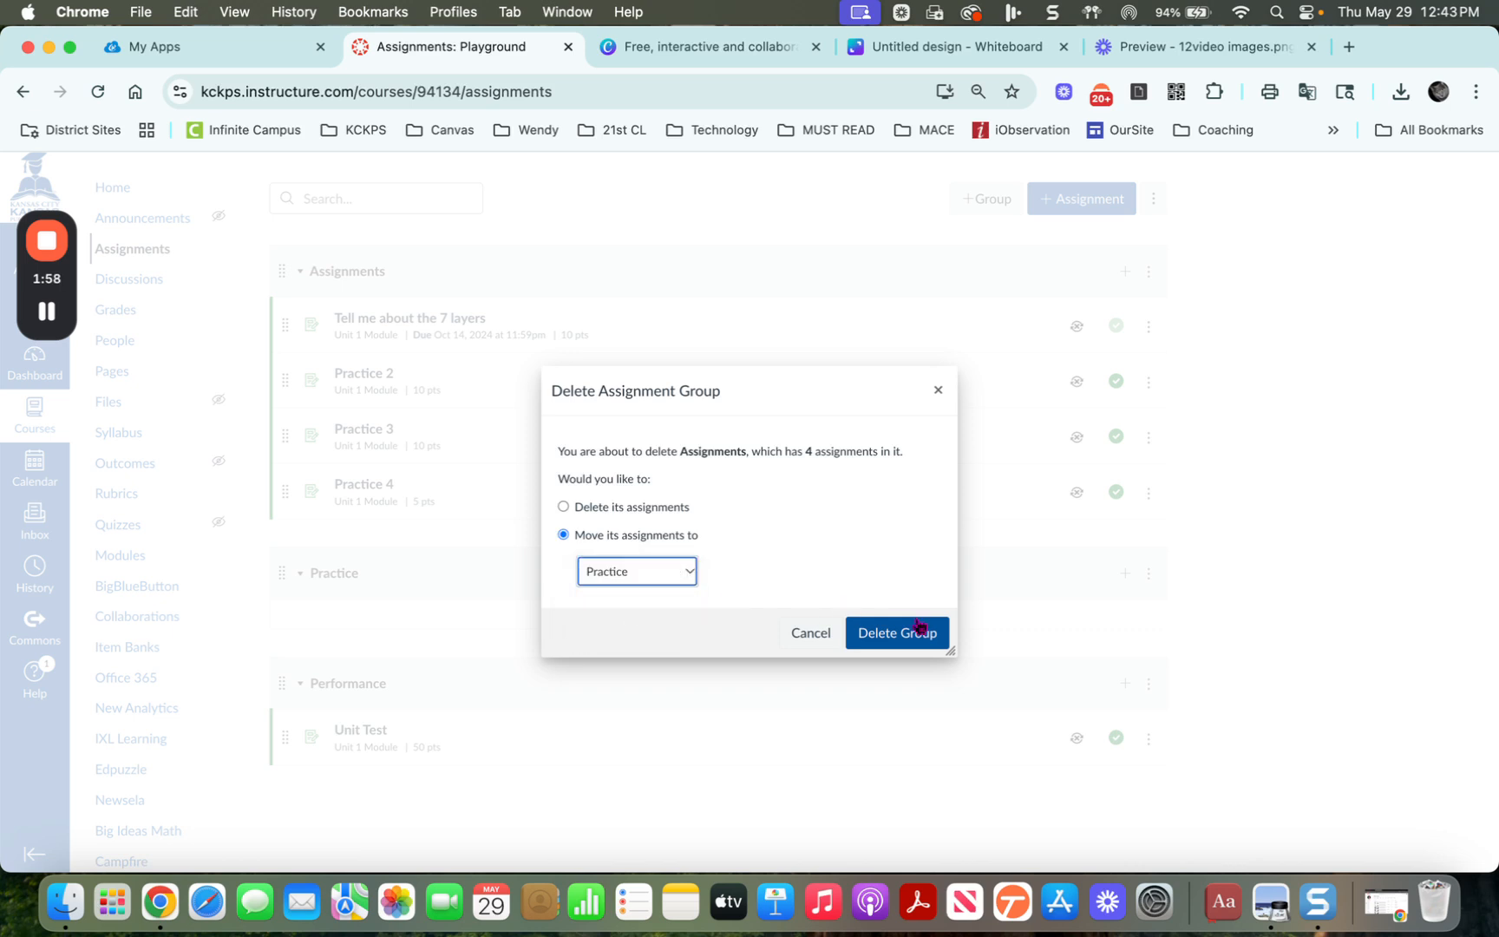
click(900, 640)
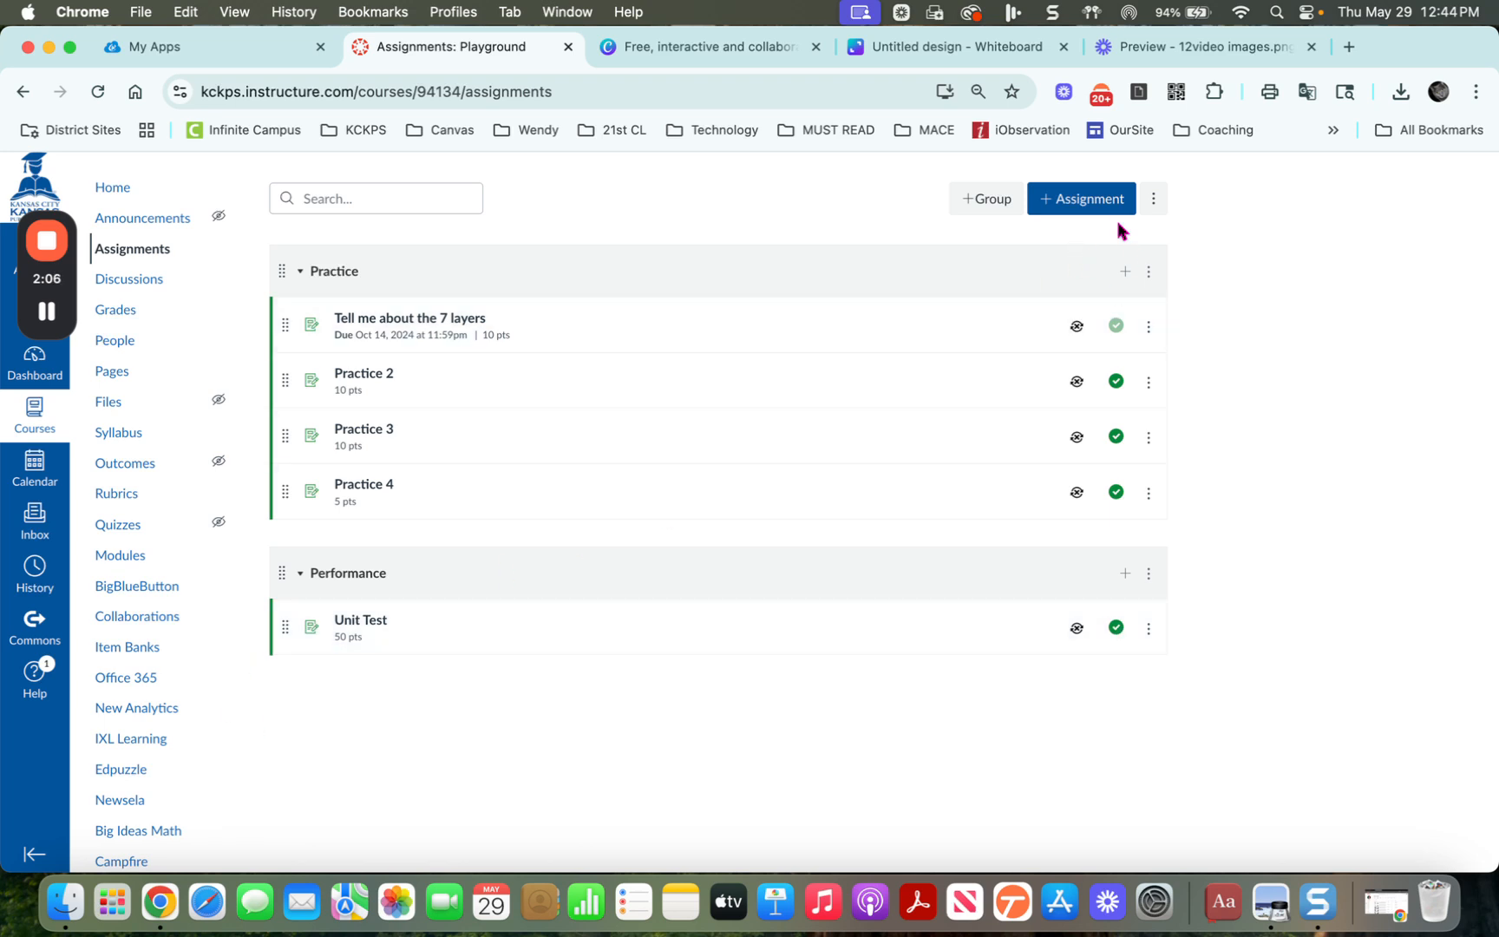
Step: Weight the final grade by assignment groups, with Practice at 70% and Performance at 30%, and save
click(1151, 203)
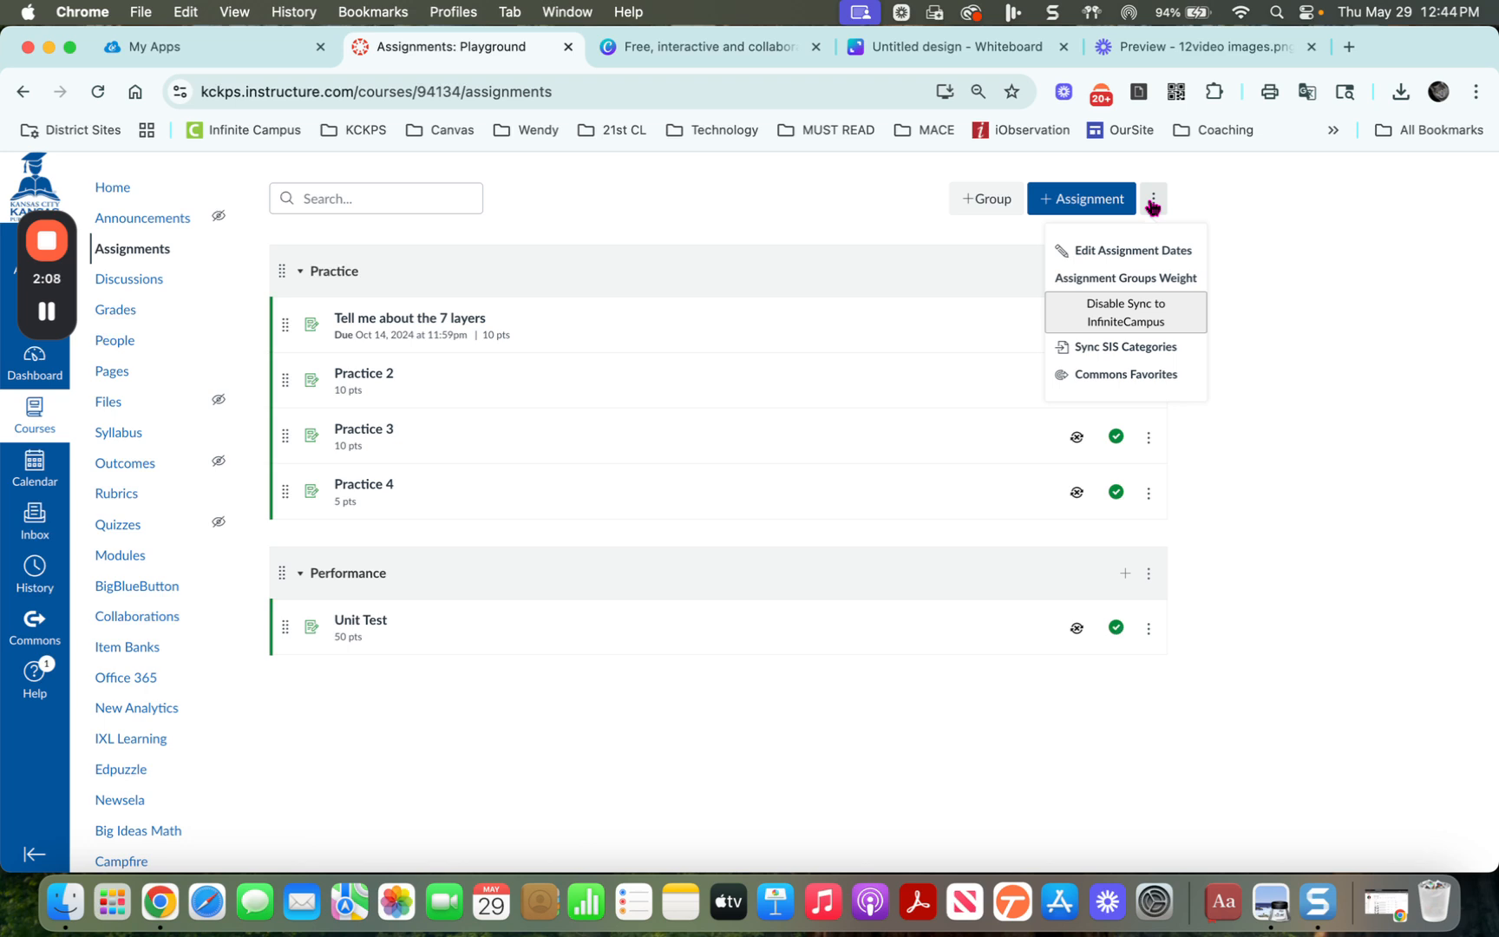
click(1137, 282)
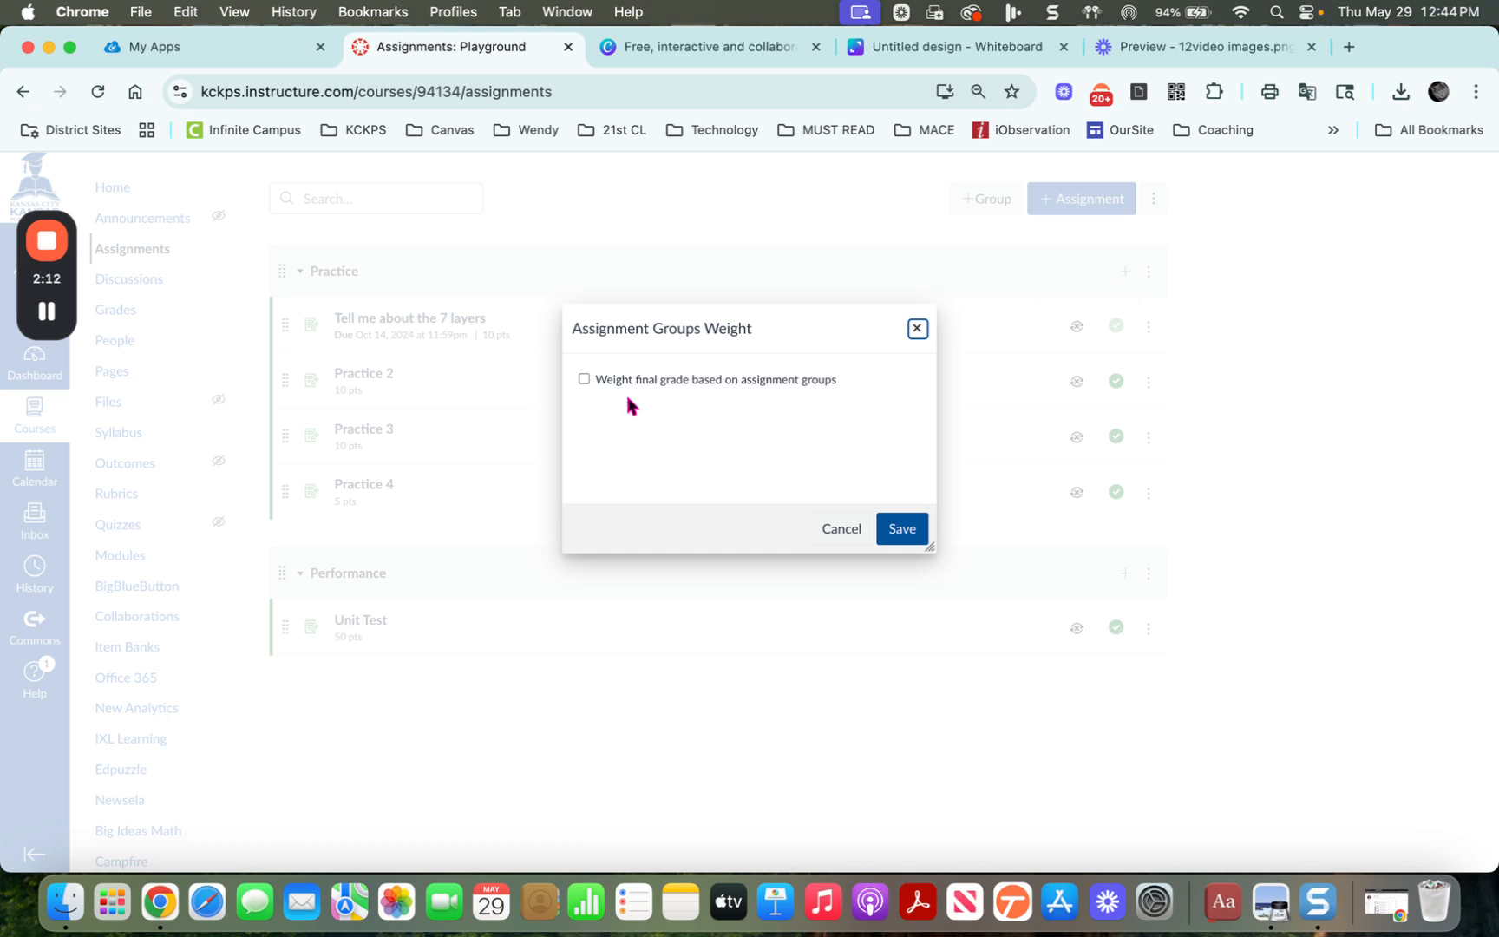
click(587, 380)
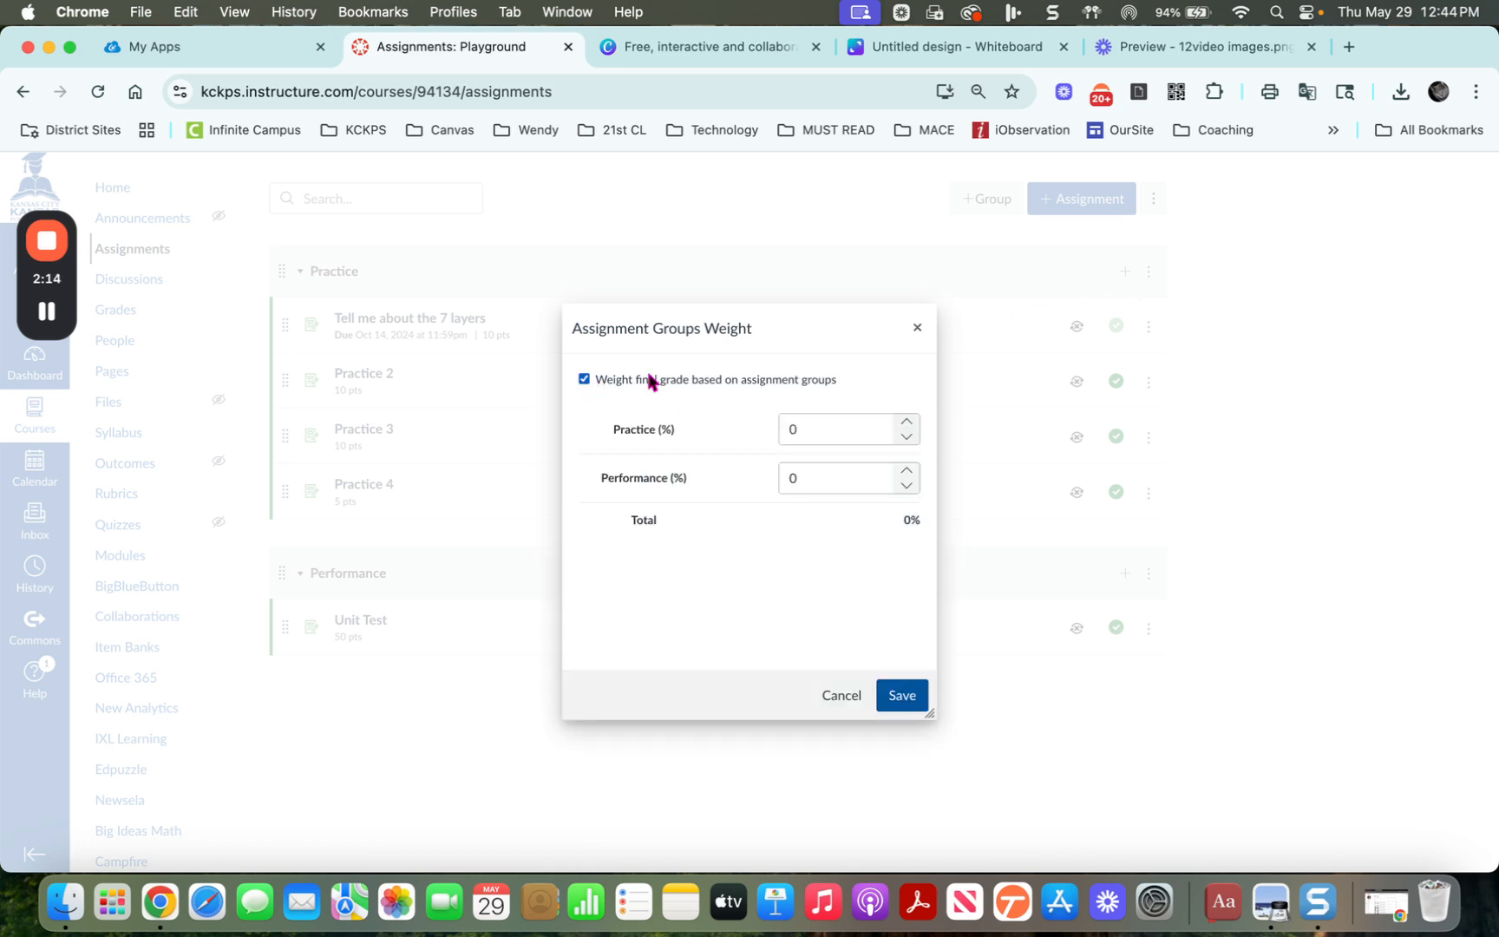
click(788, 429)
text(7)
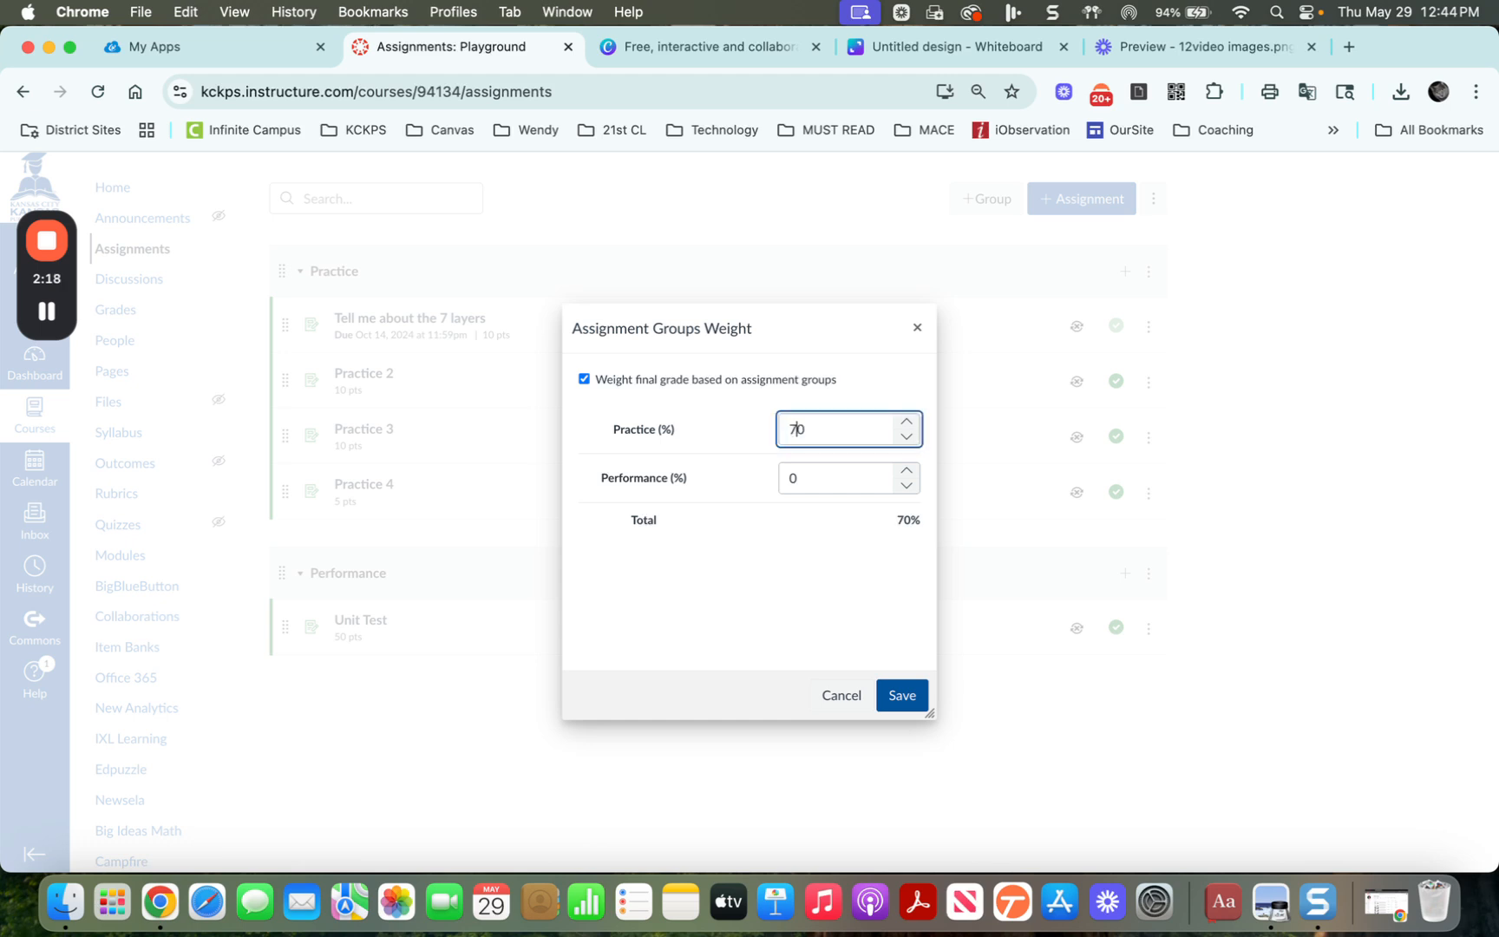
click(789, 479)
text(3)
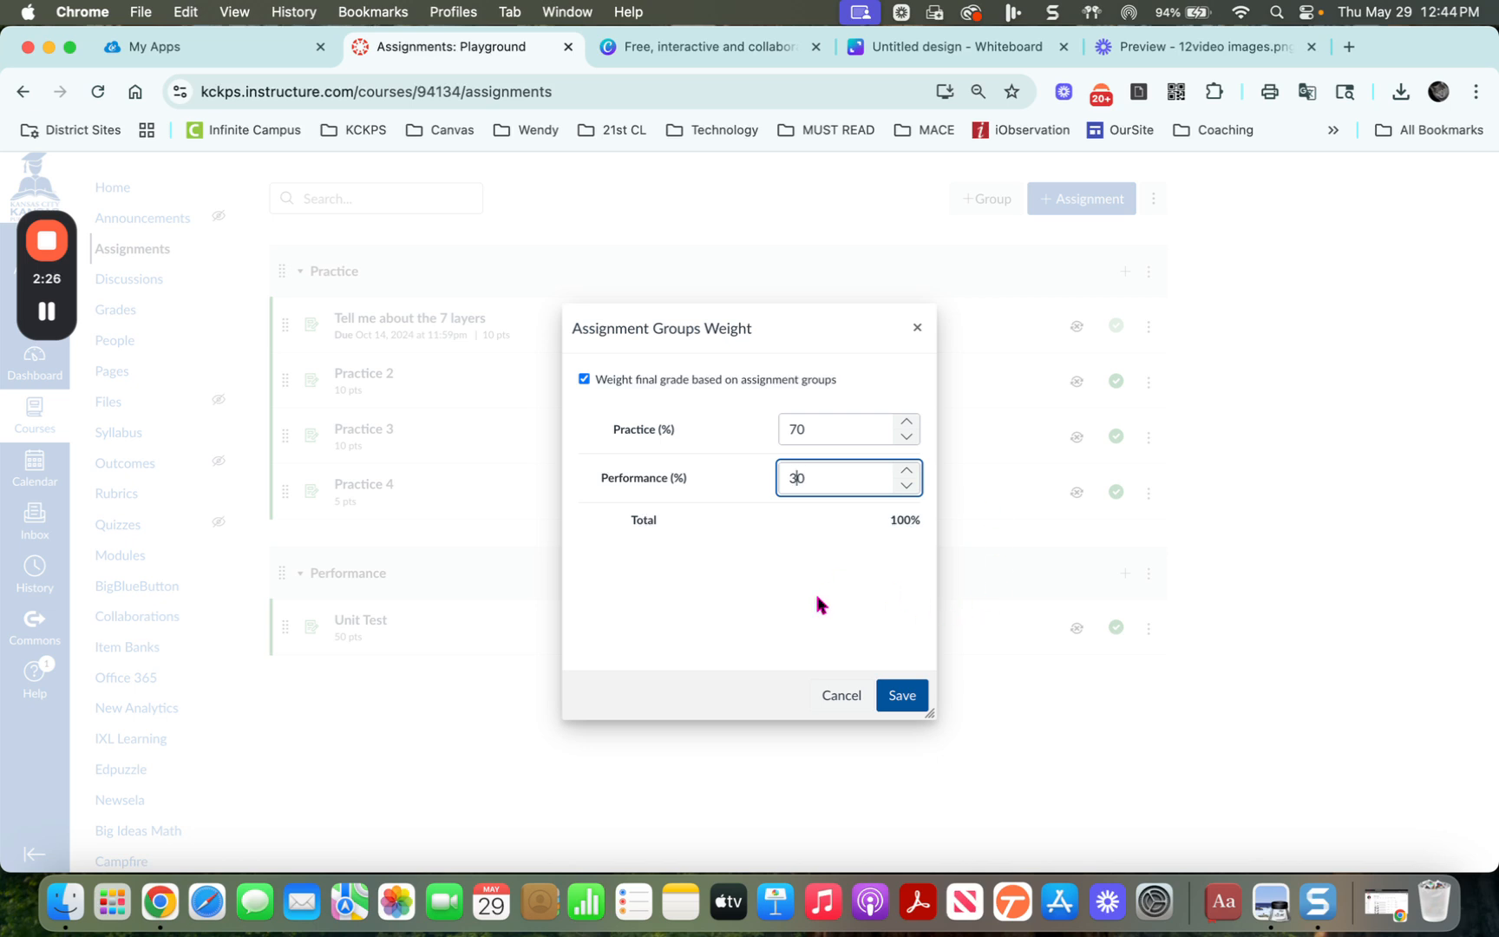
click(904, 696)
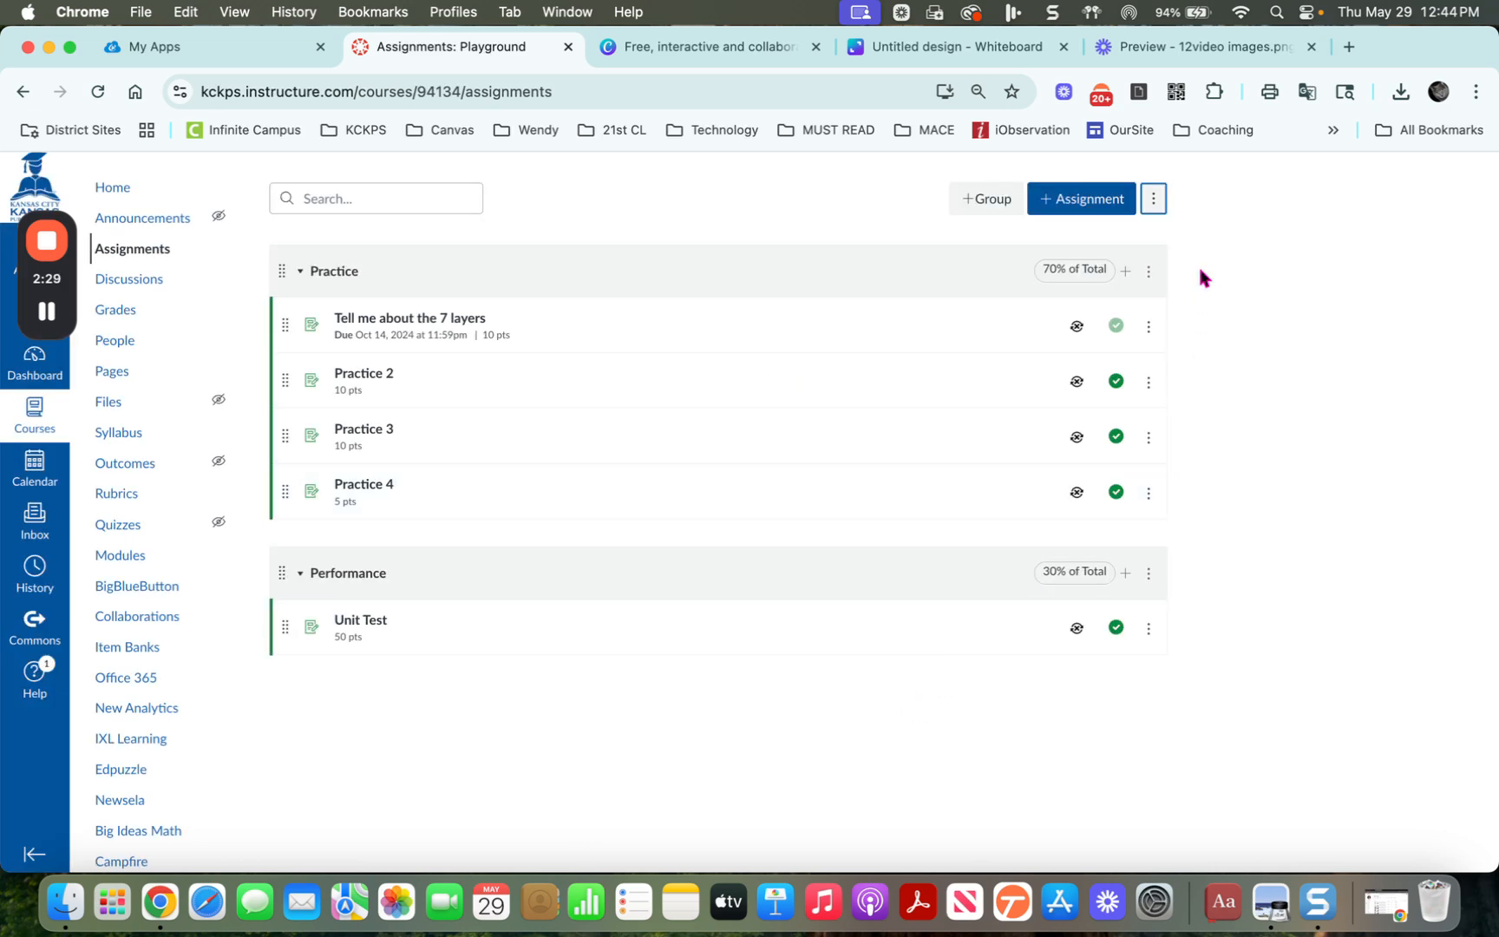
click(1153, 200)
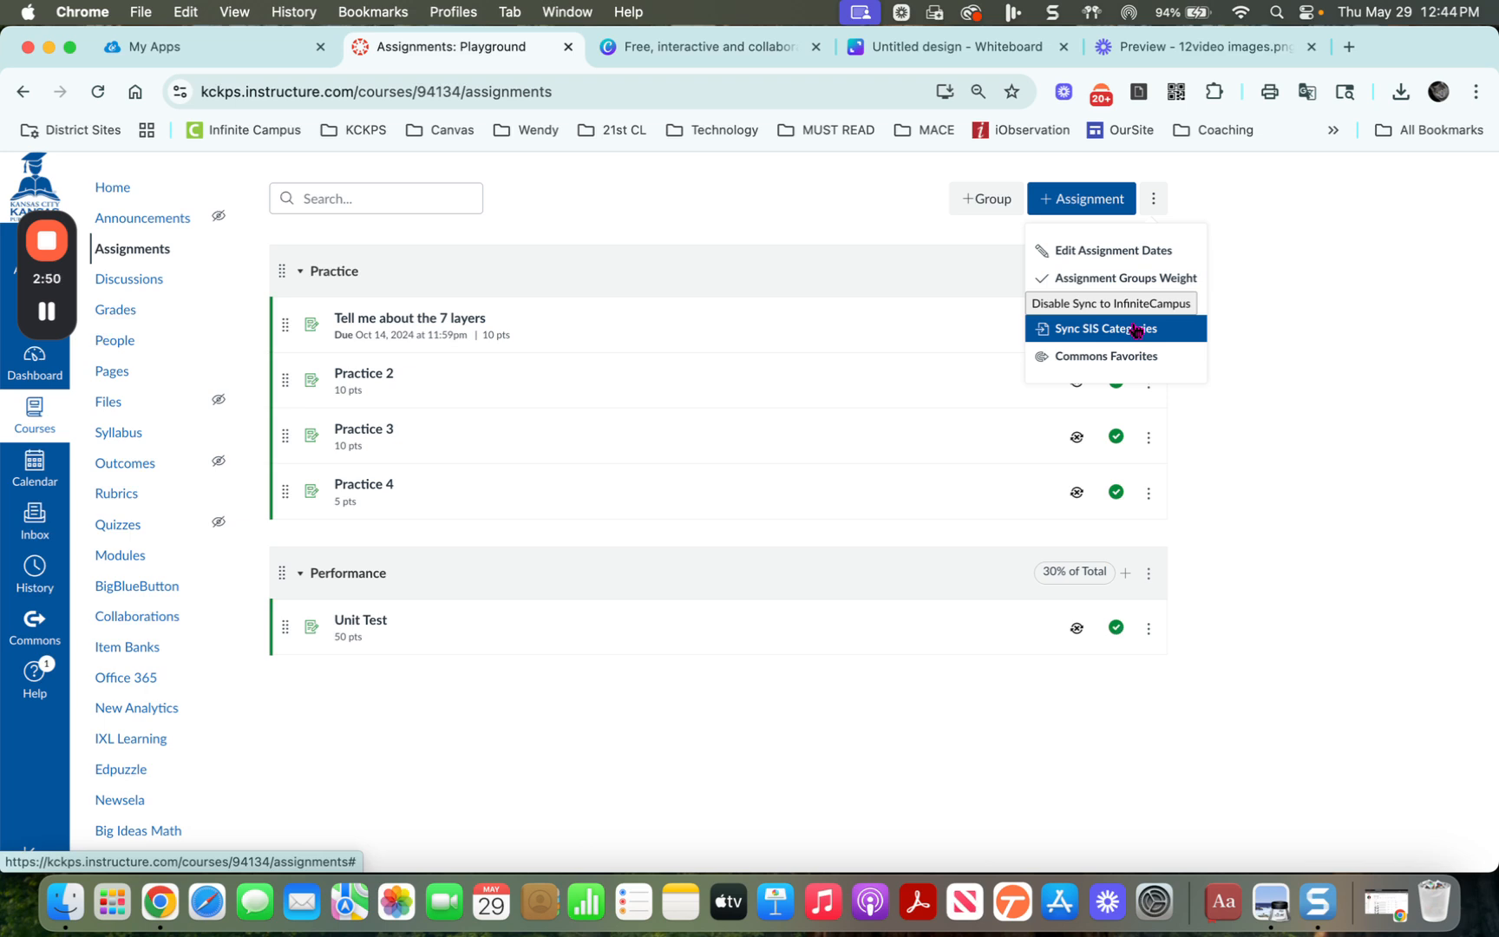
click(1339, 514)
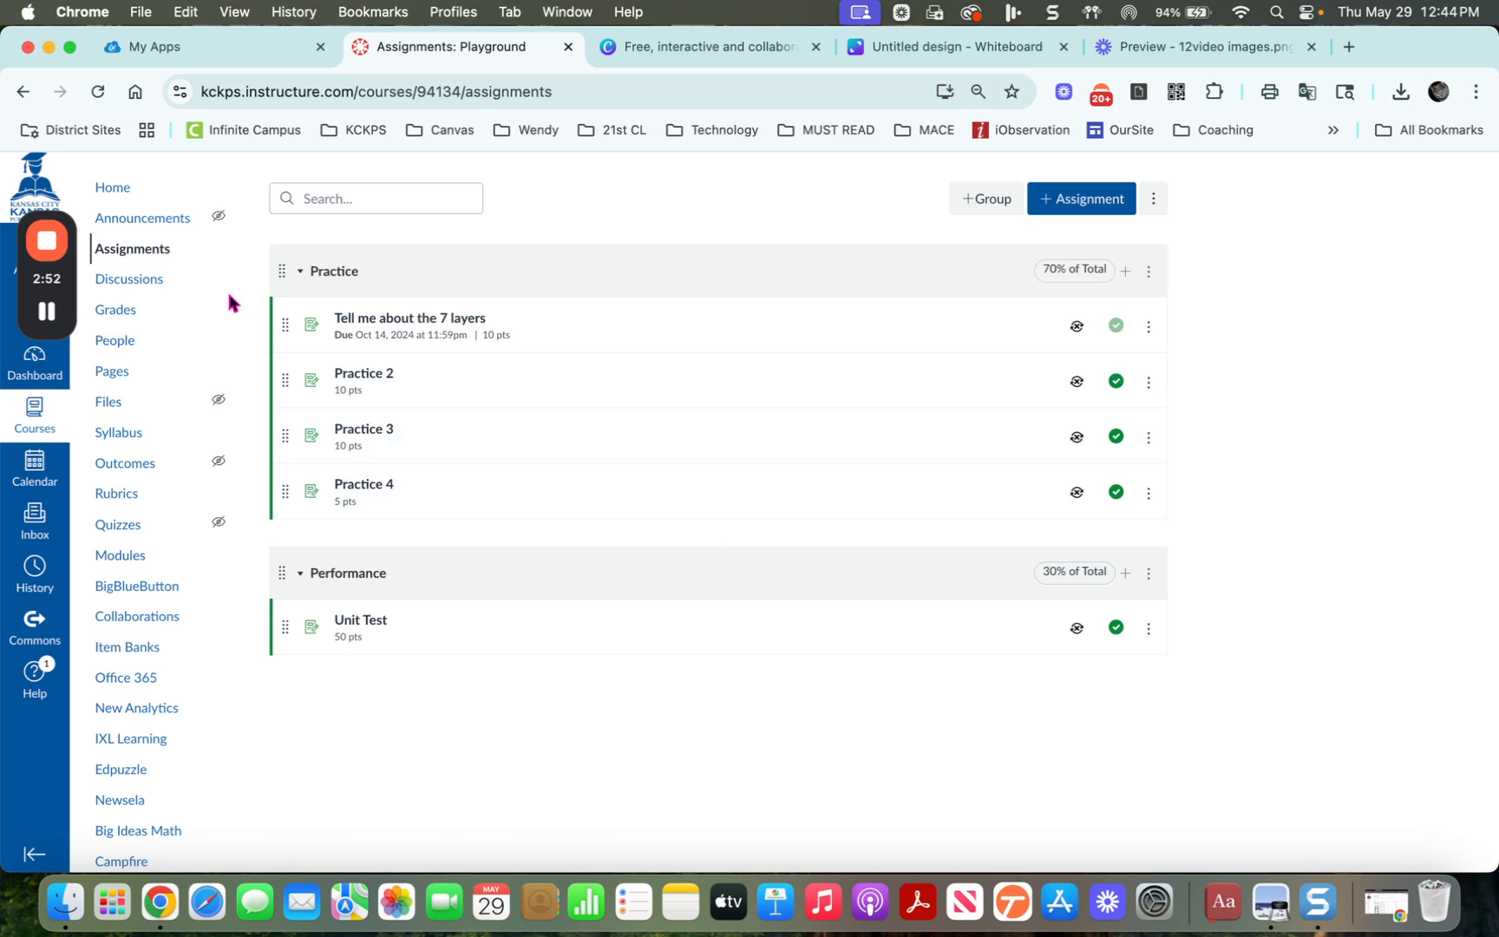
Step: In the Unit 1 module, create a new assignment item named Practice 5 with Indent 1 Level
scroll(144, 359, down, 2)
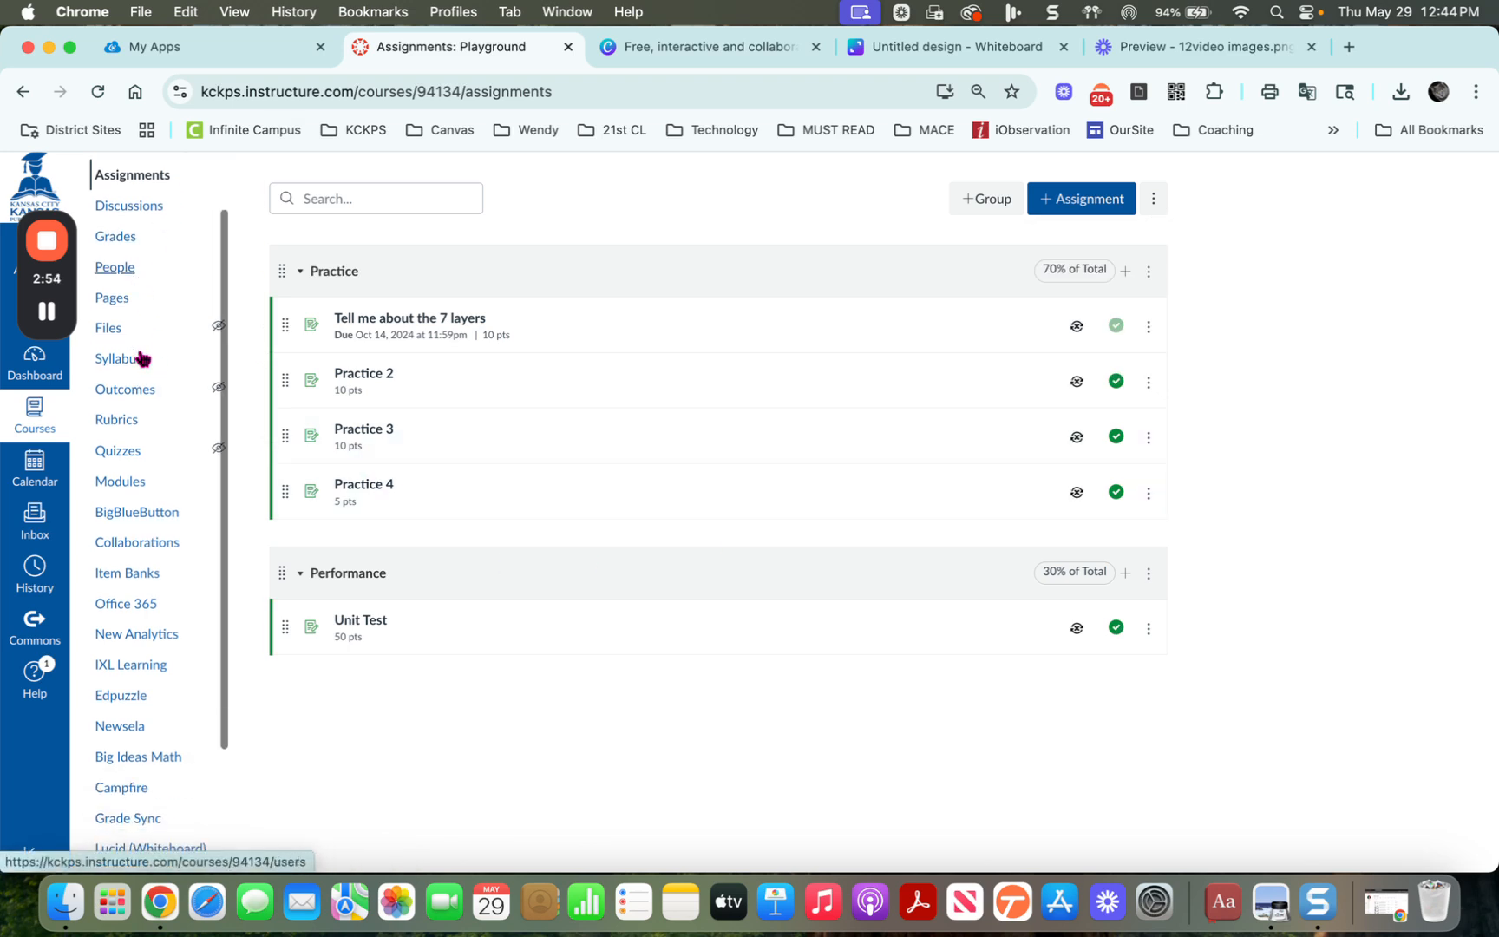
click(127, 487)
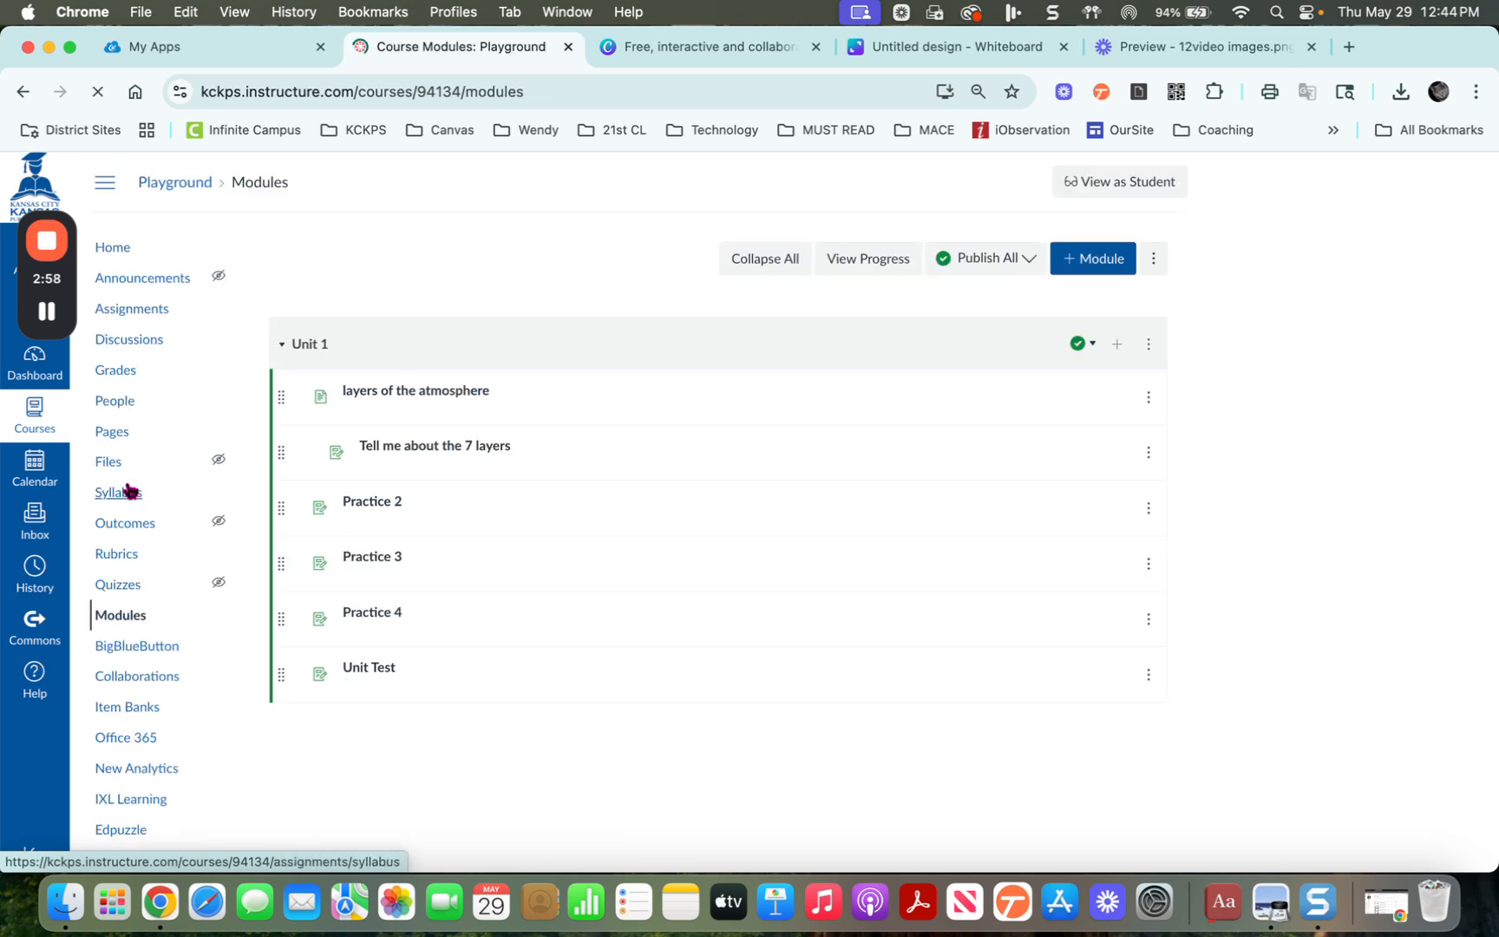
click(1119, 345)
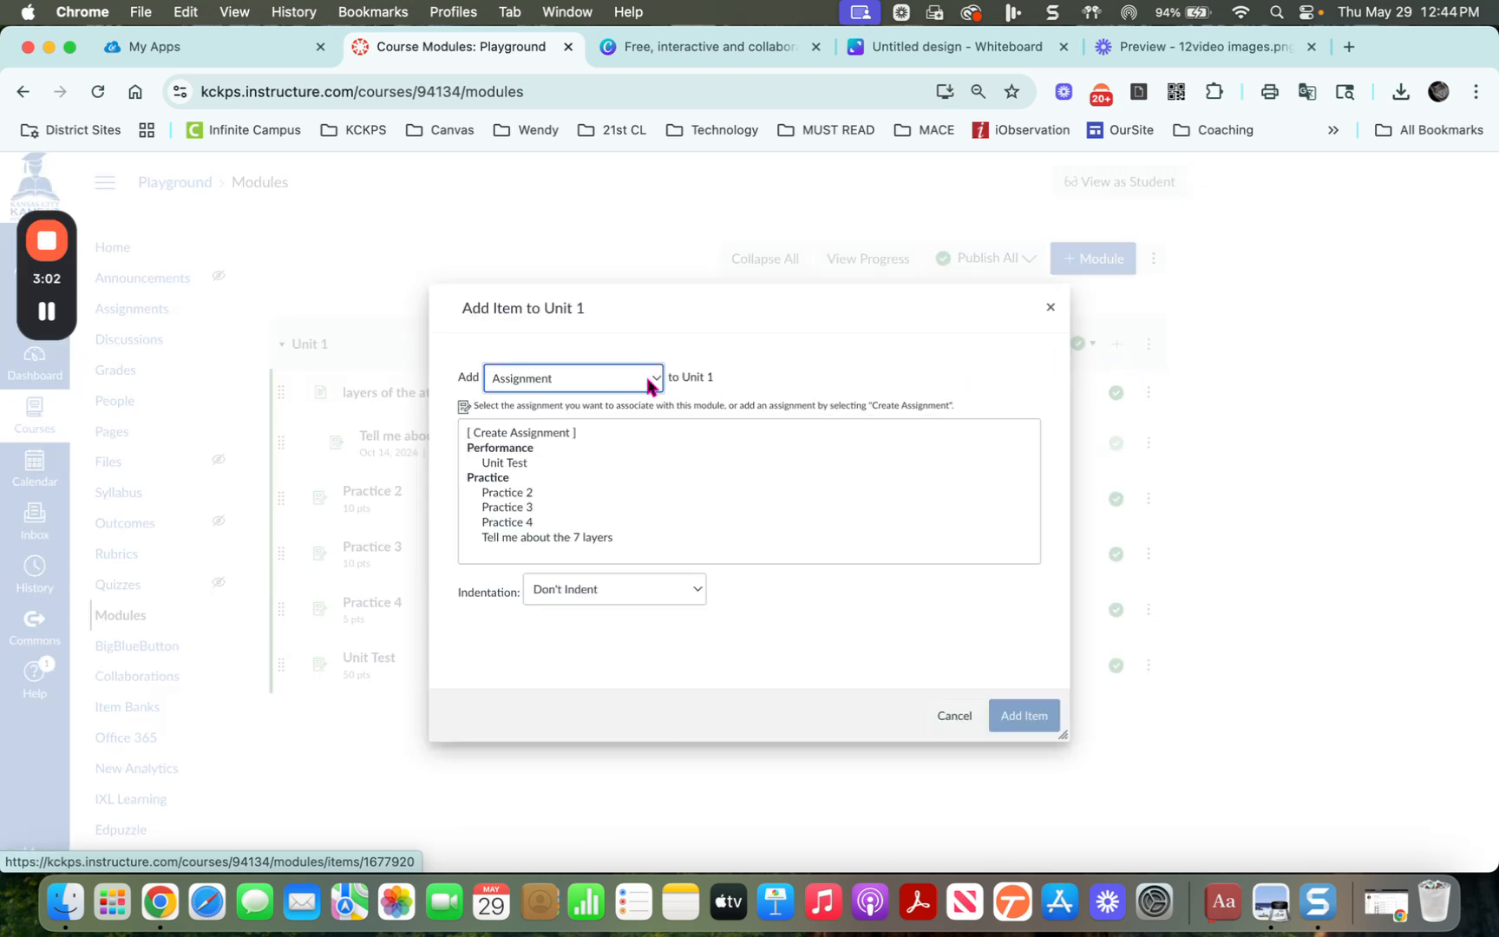
click(544, 434)
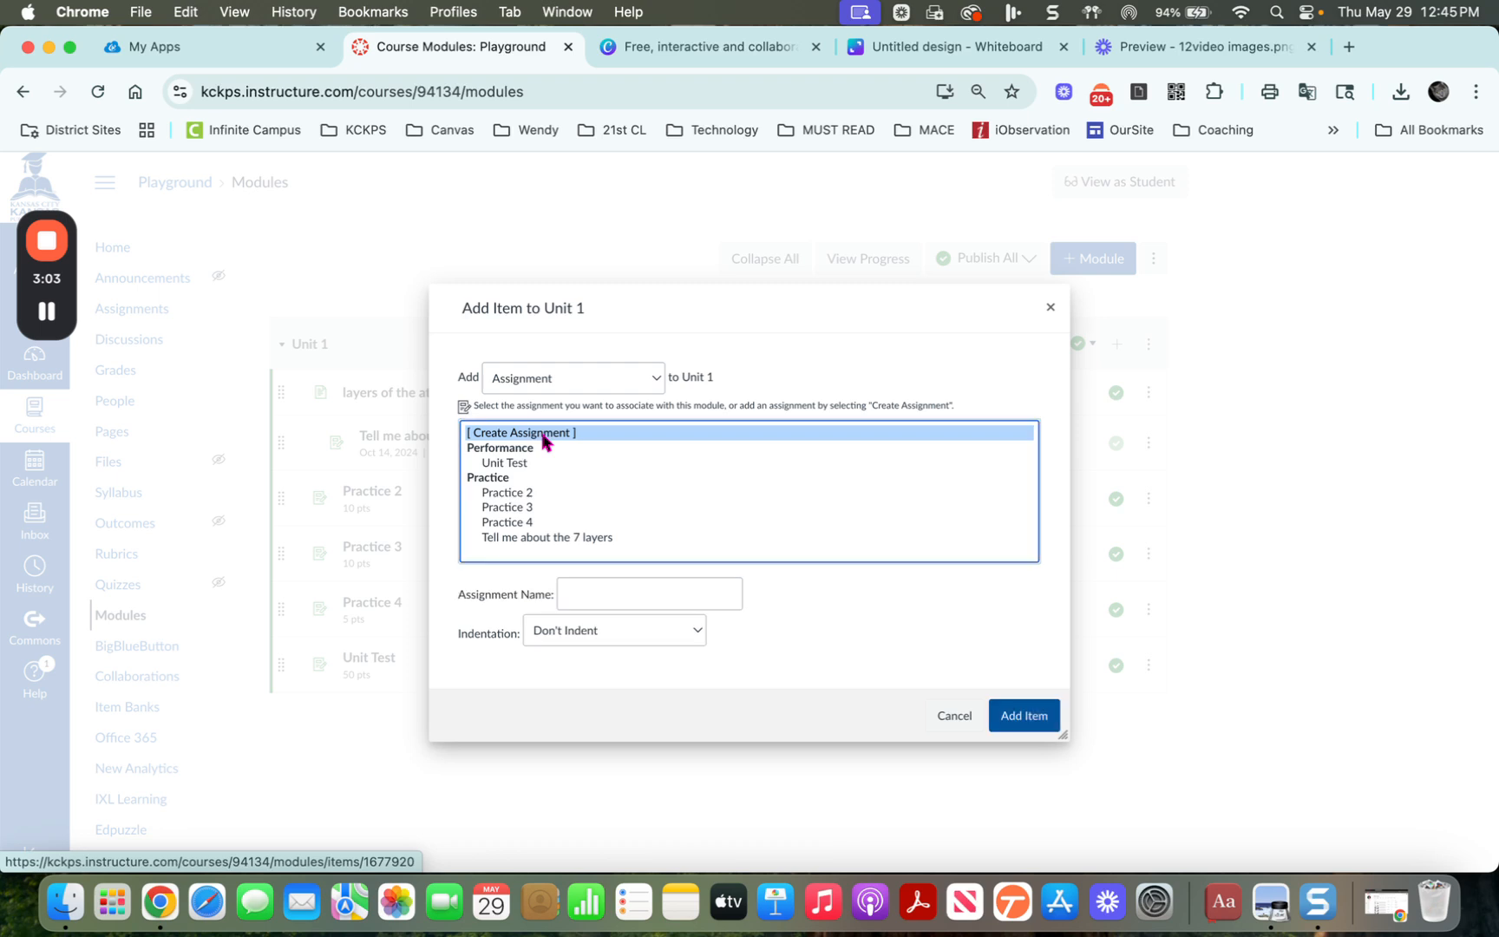
click(597, 597)
text(Prac)
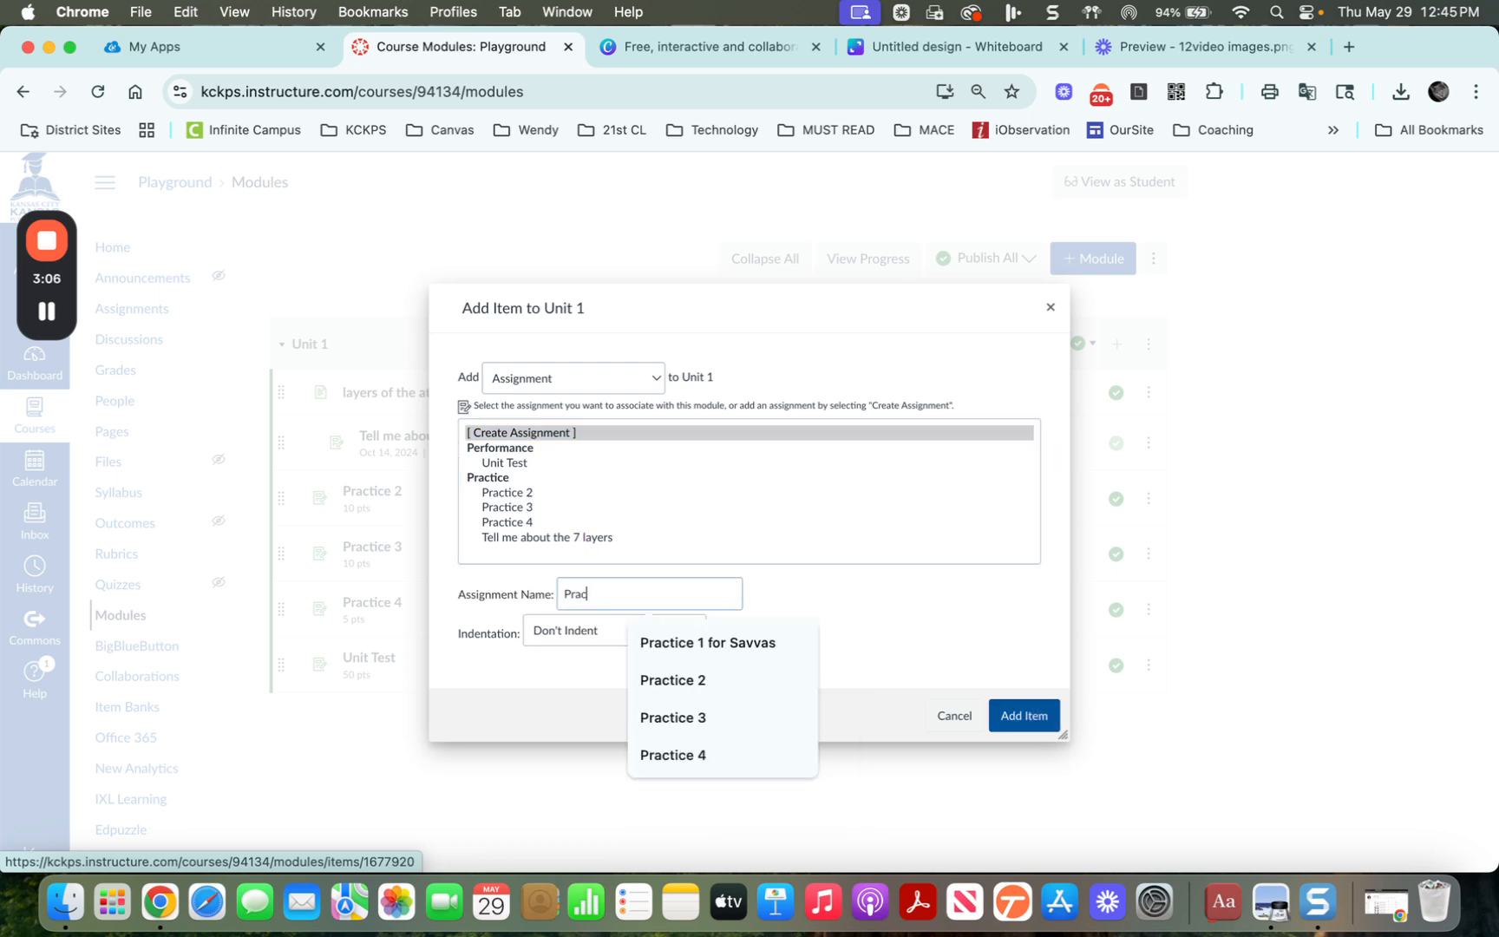
text(tice 5)
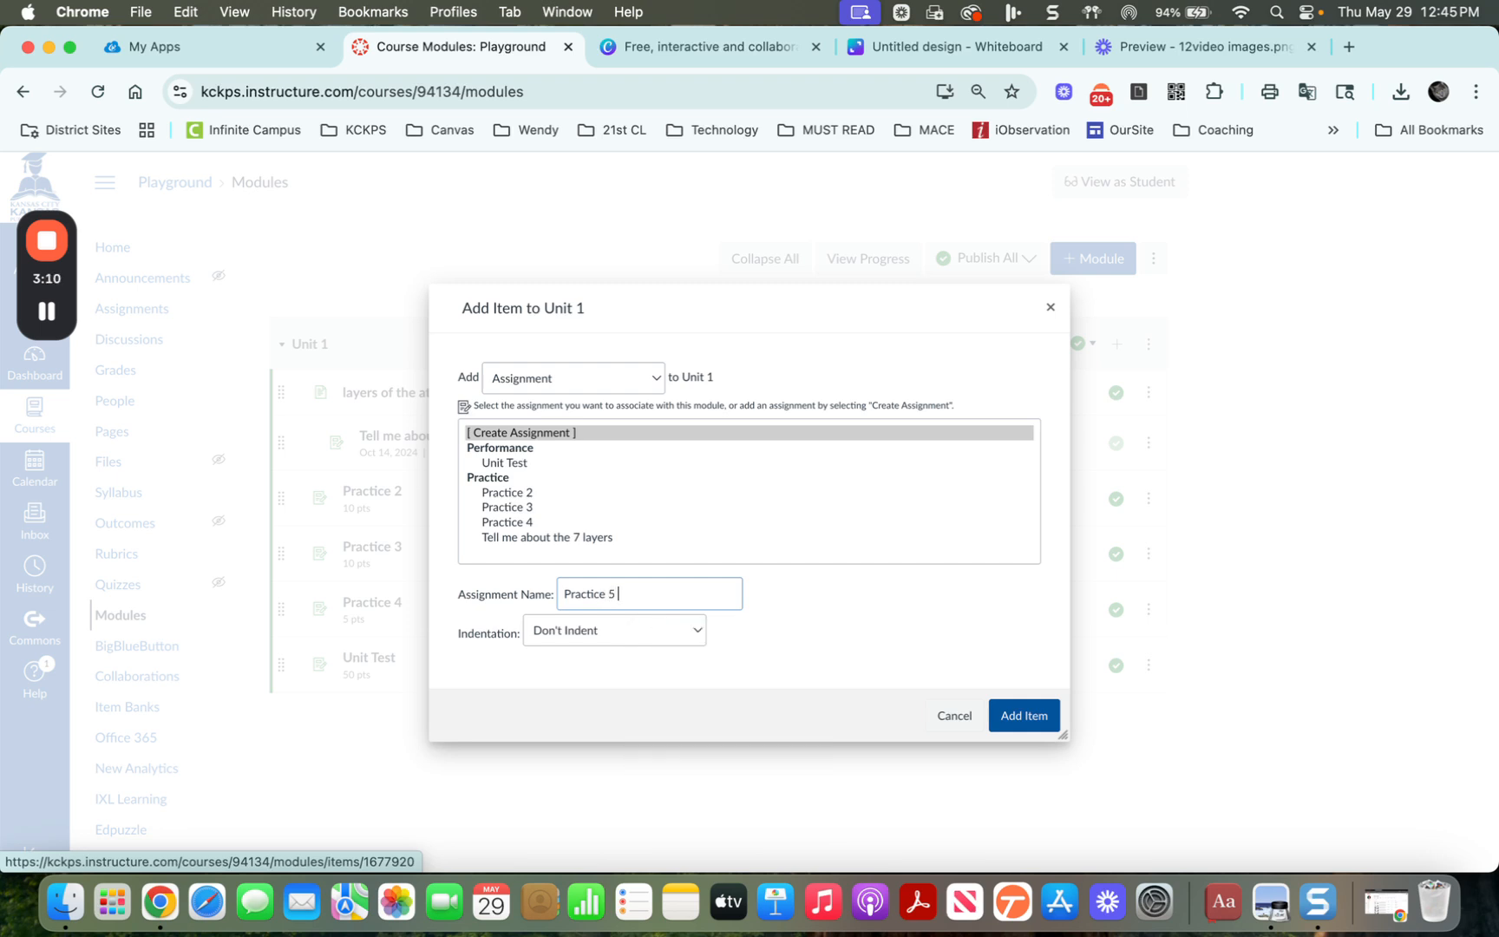
click(671, 638)
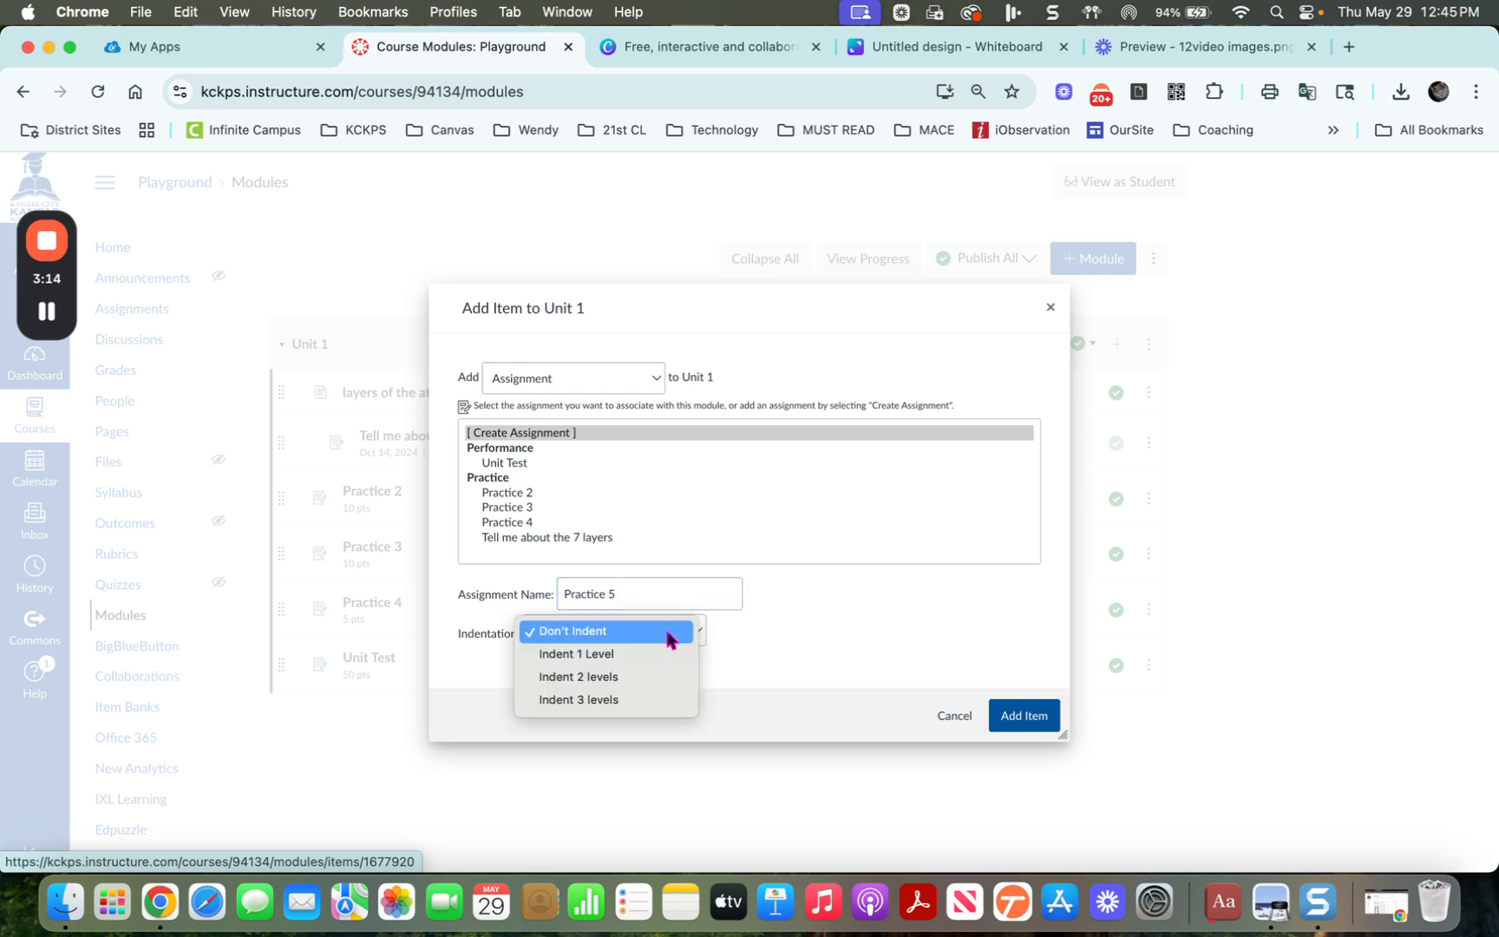
click(669, 656)
click(1018, 725)
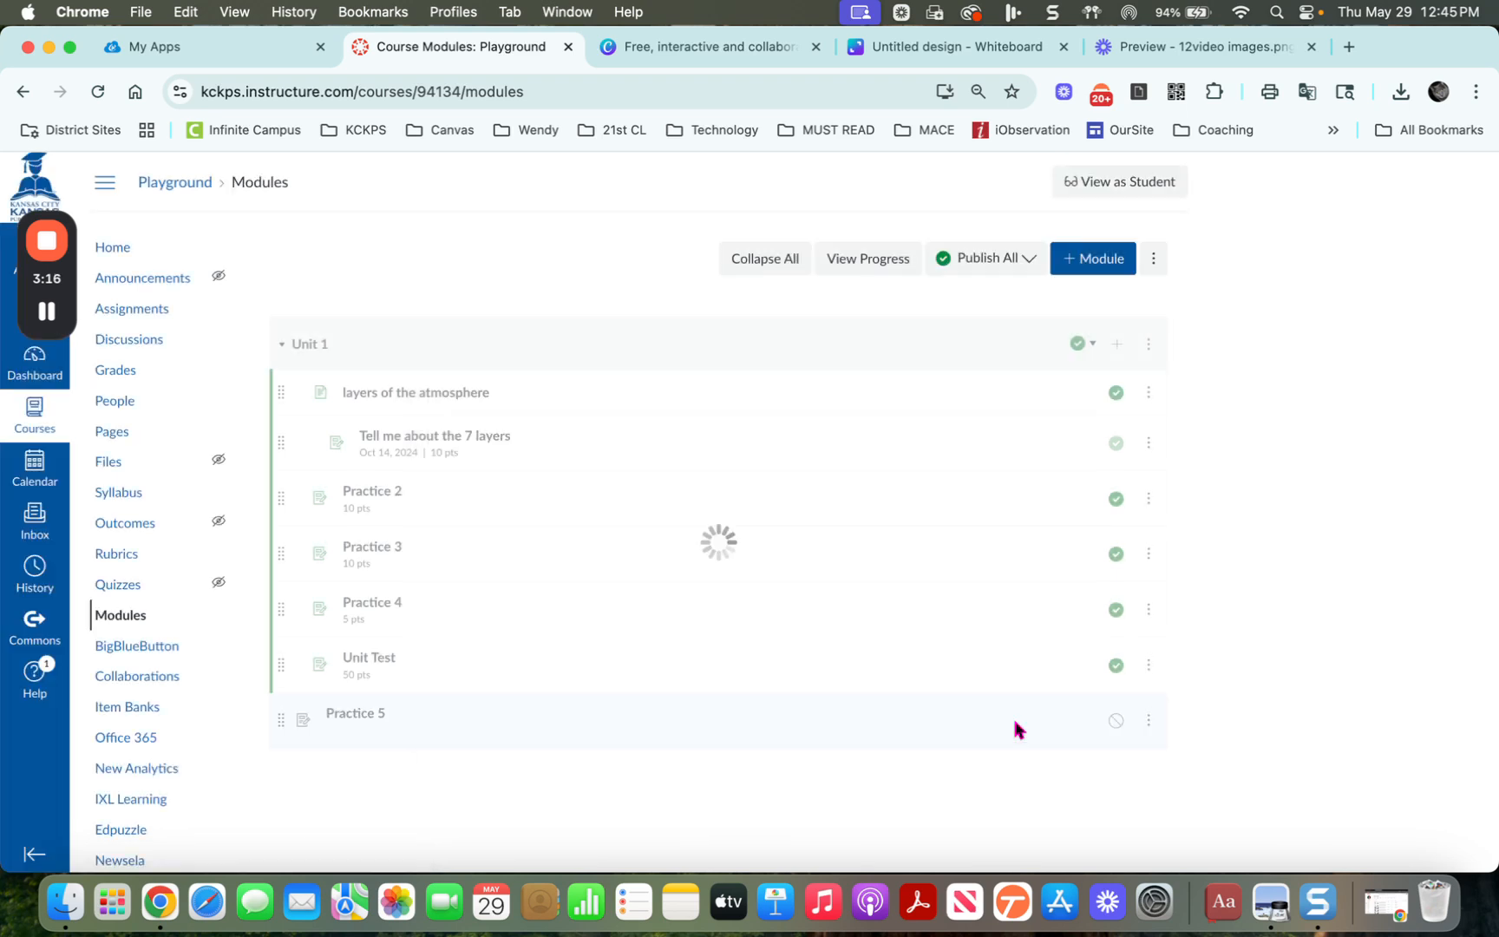
Step: Open the Practice 5 assignment for editing and enter "what", "why" and "how" on separate lines of its description
click(363, 720)
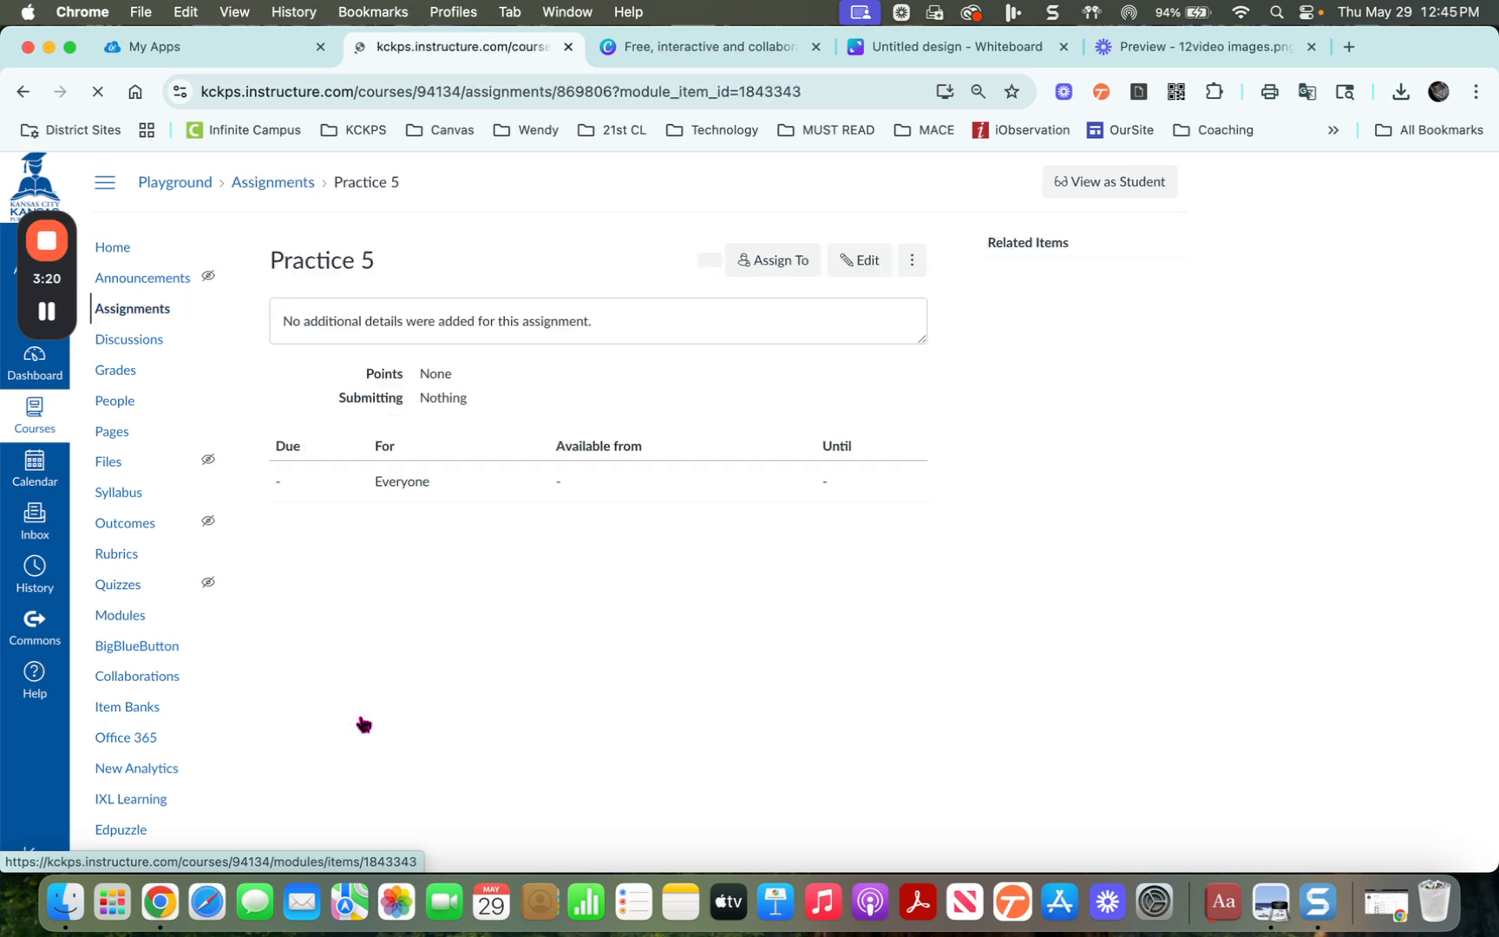
click(857, 262)
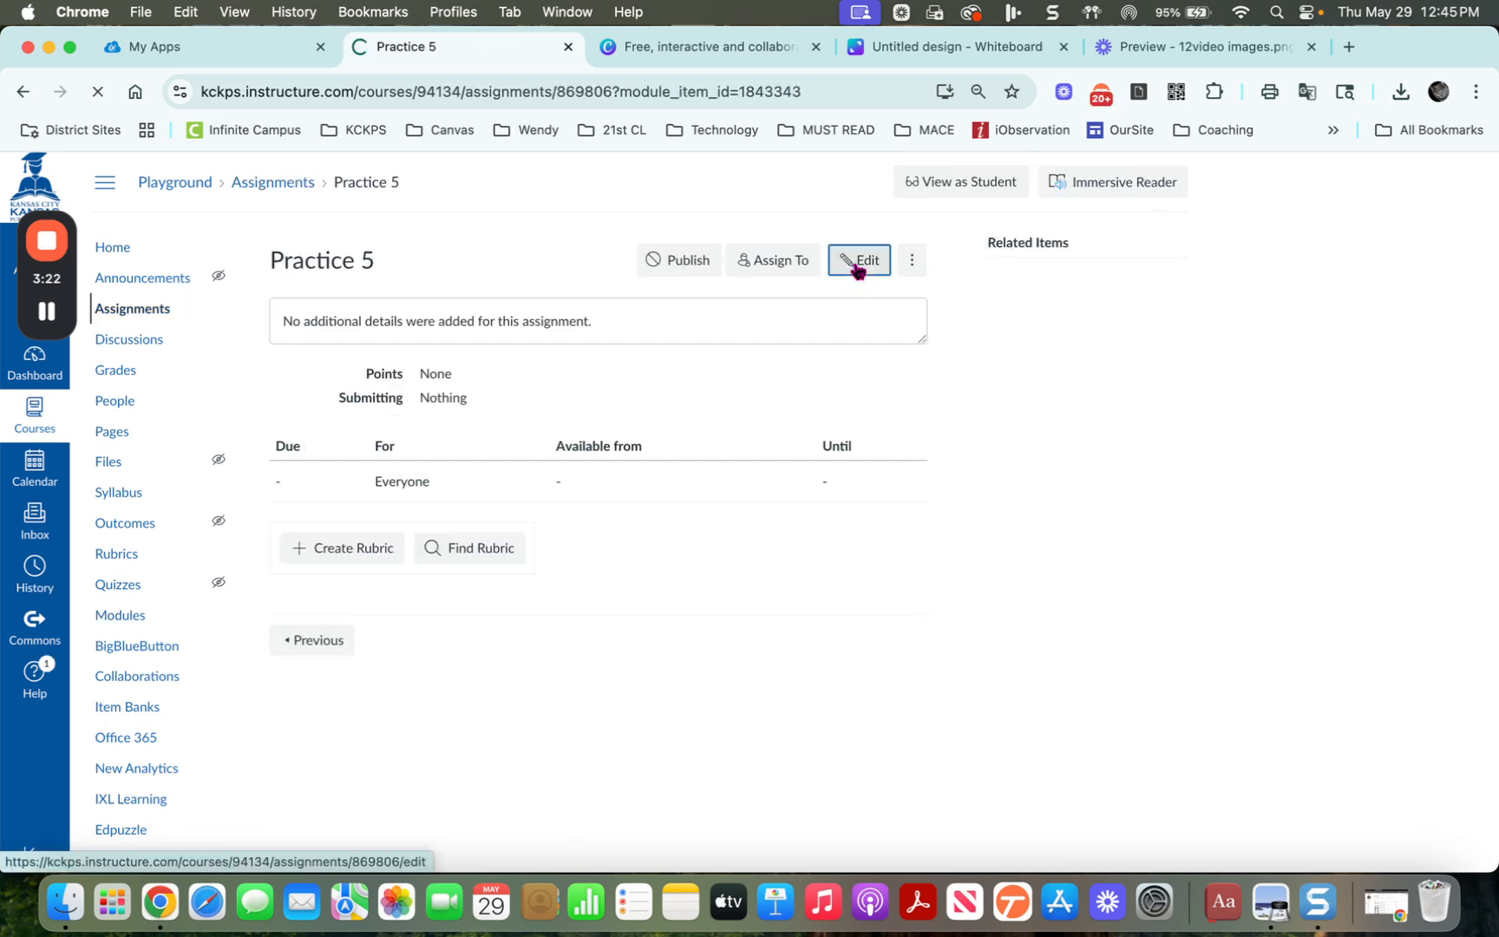
click(345, 538)
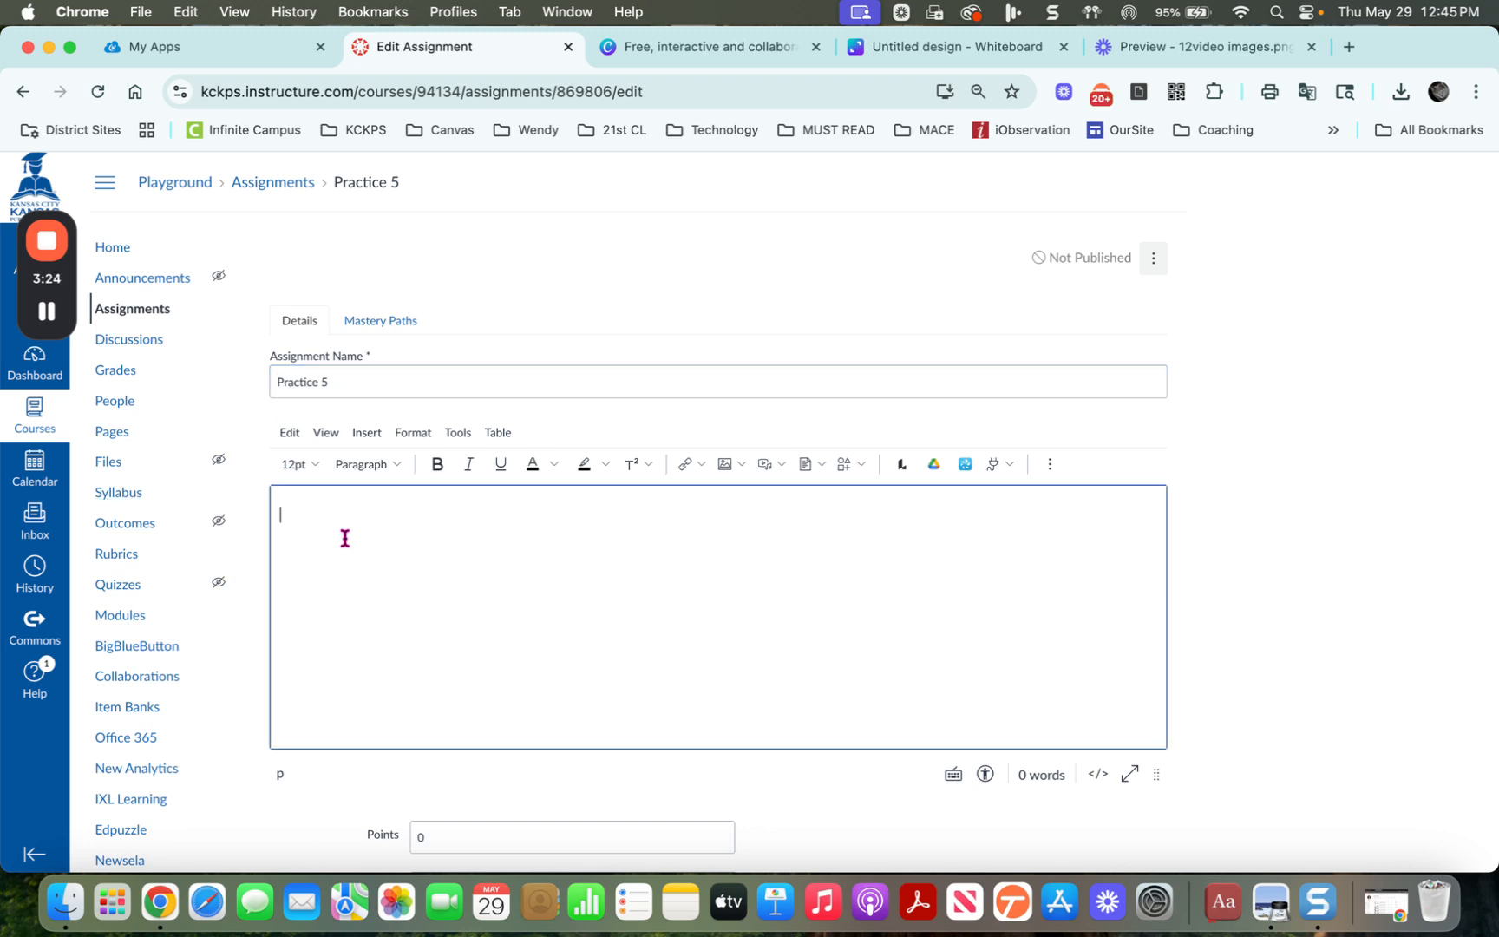
text(what)
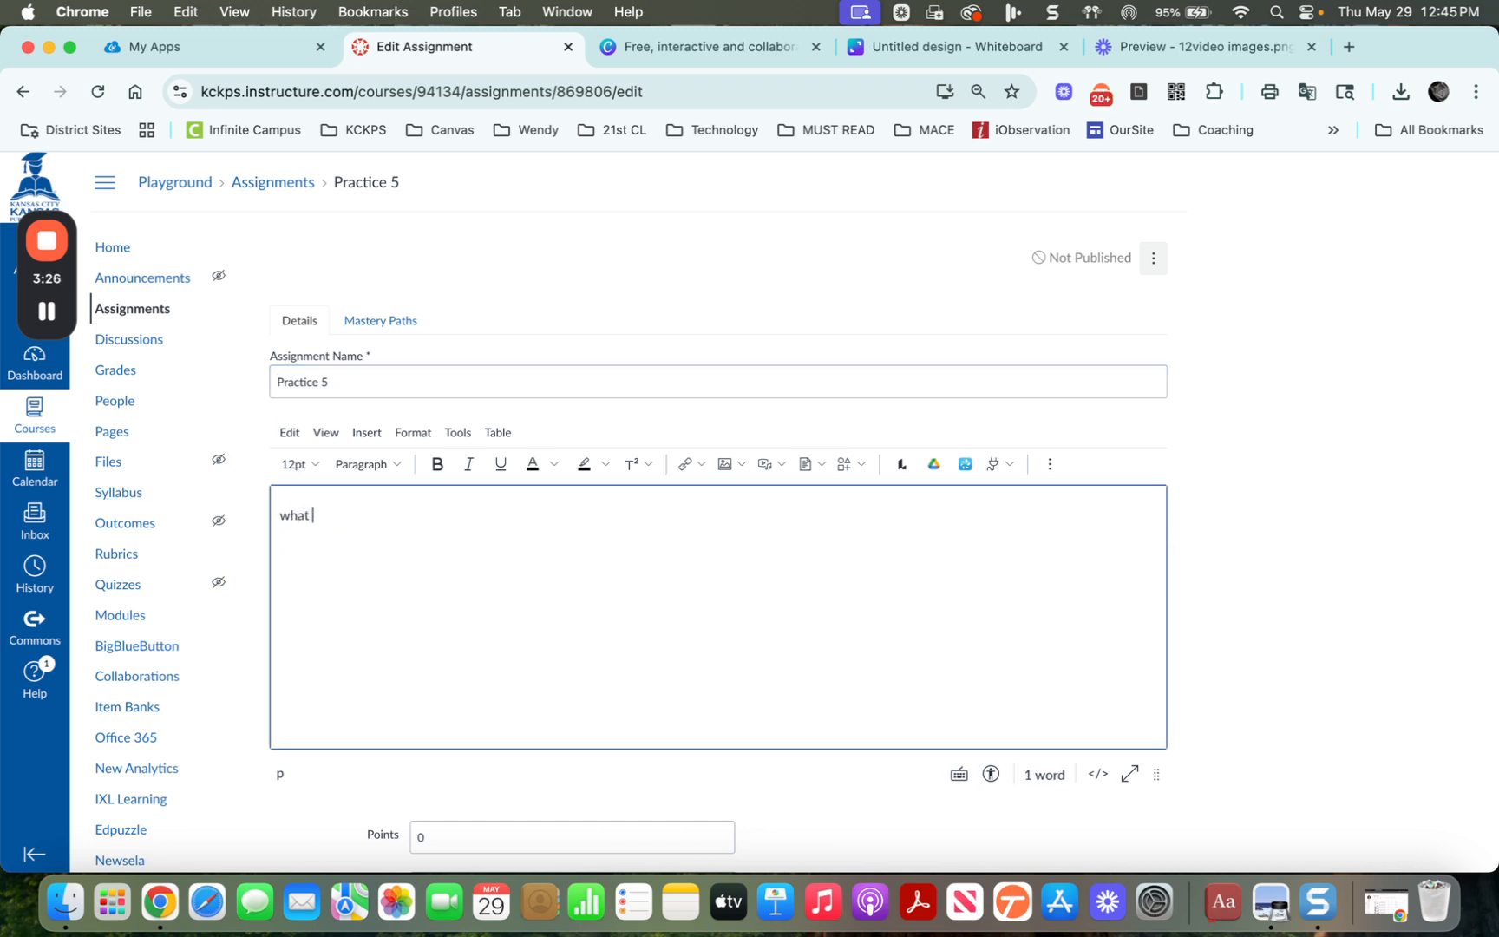
key(Return)
text(why)
key(Return)
text(how)
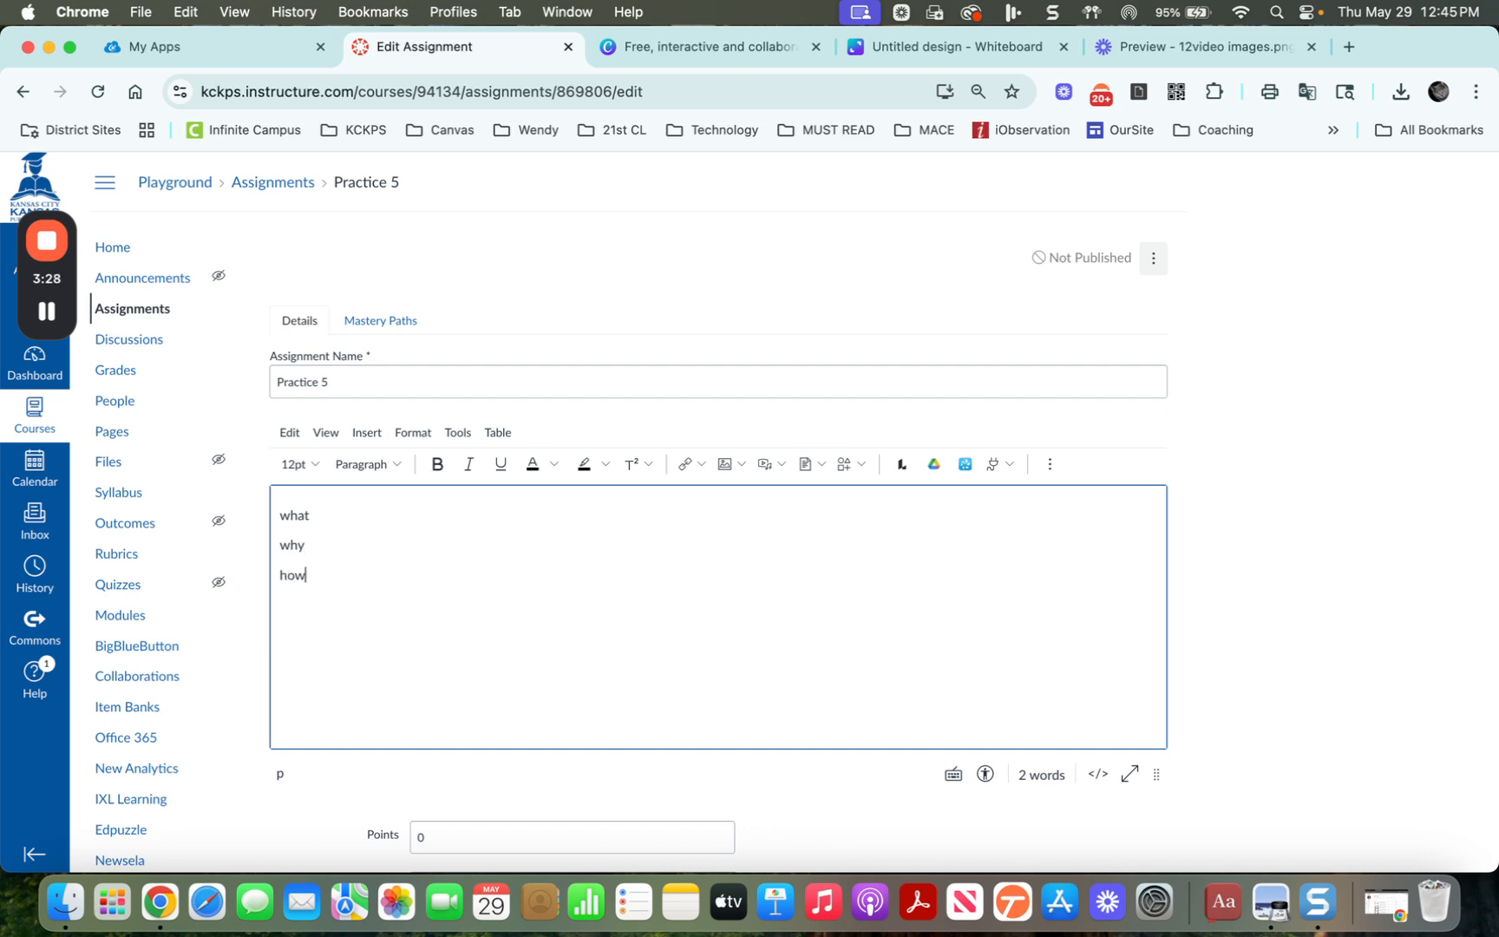
Step: Set Practice 5 to 10 points and choose Practice as its assignment group
scroll(347, 560, down, 5)
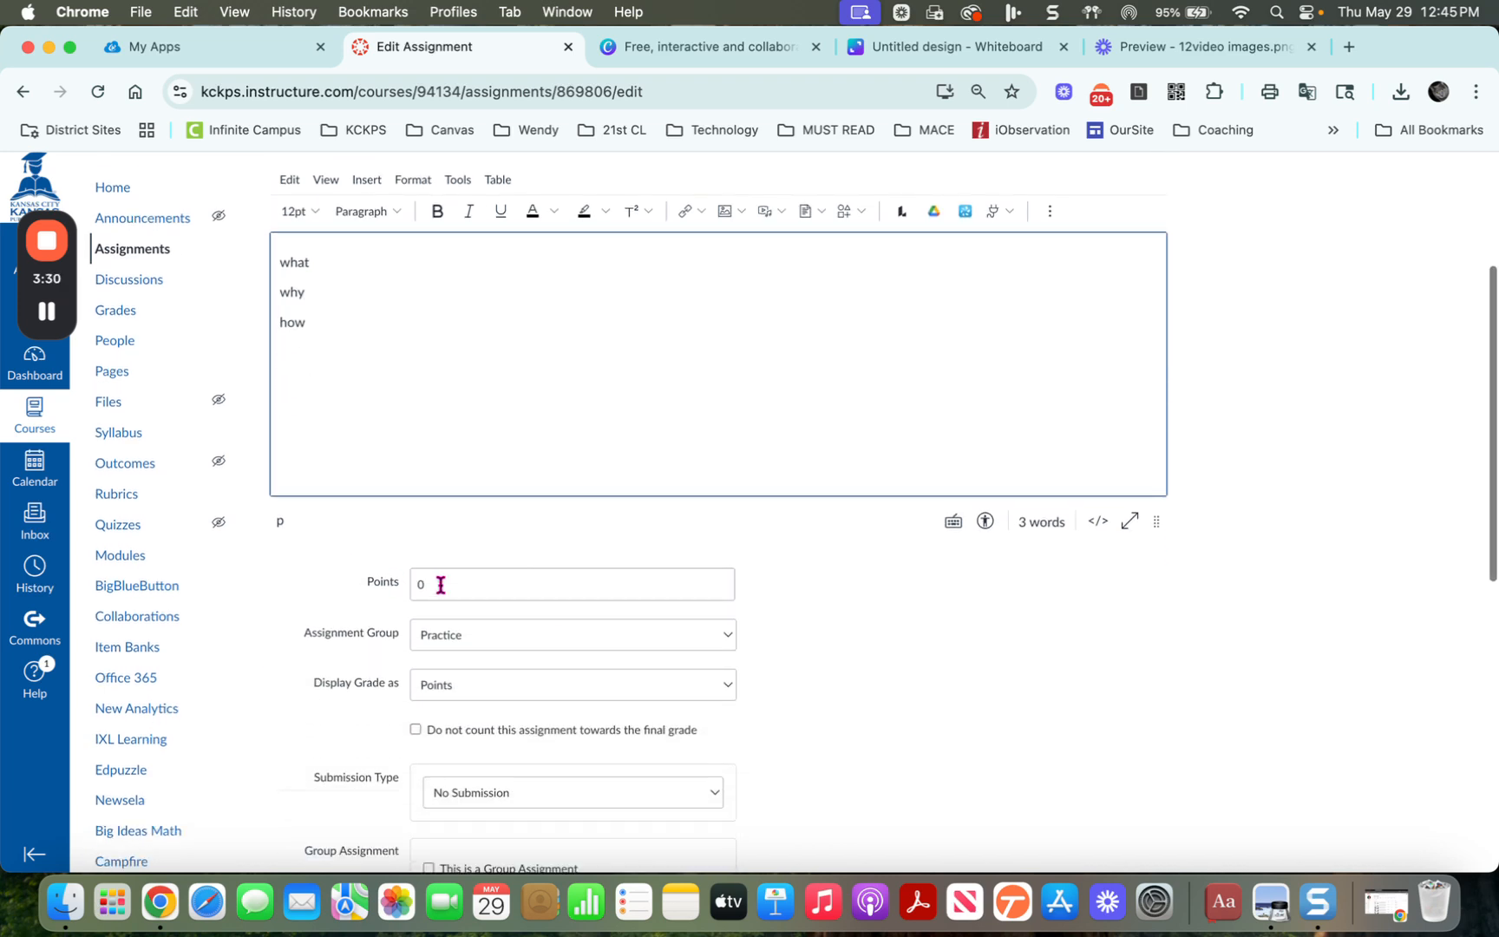
click(419, 584)
text(10)
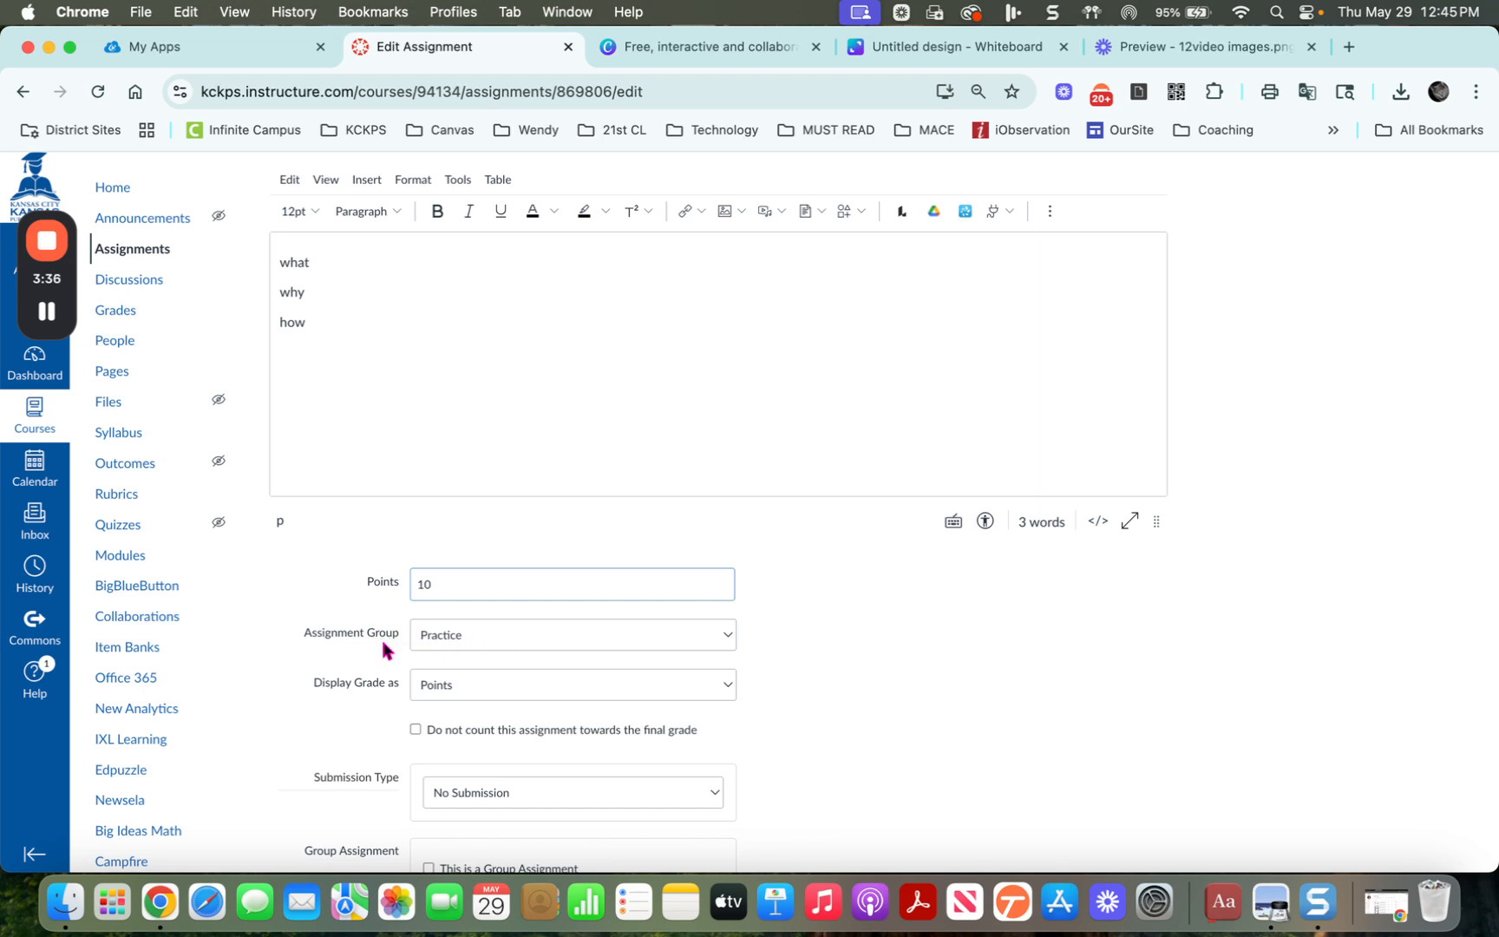
click(521, 638)
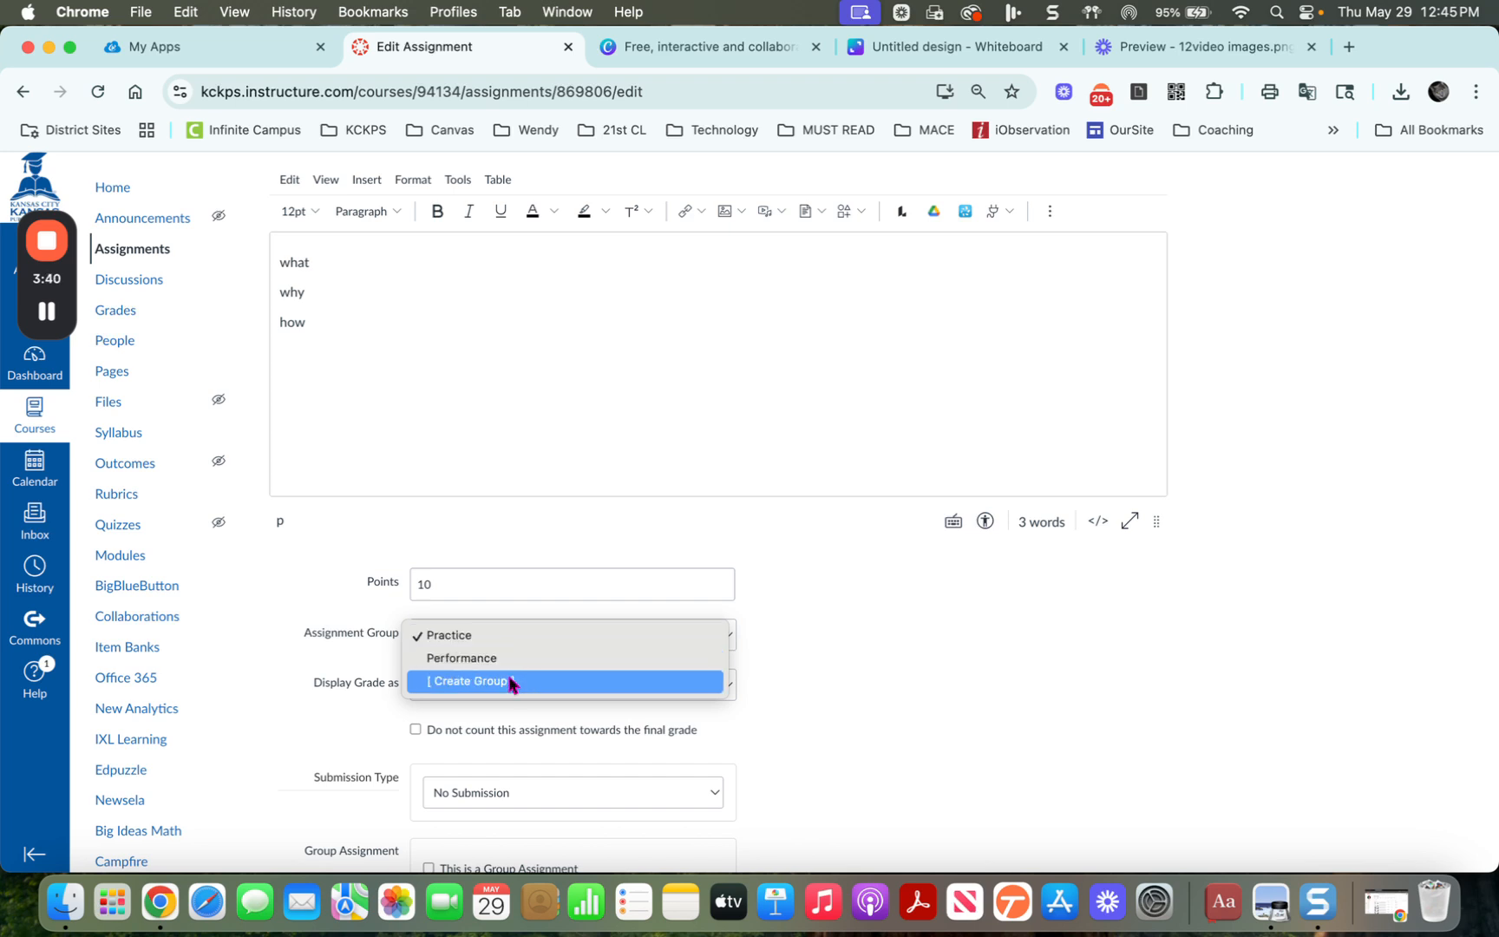
click(518, 636)
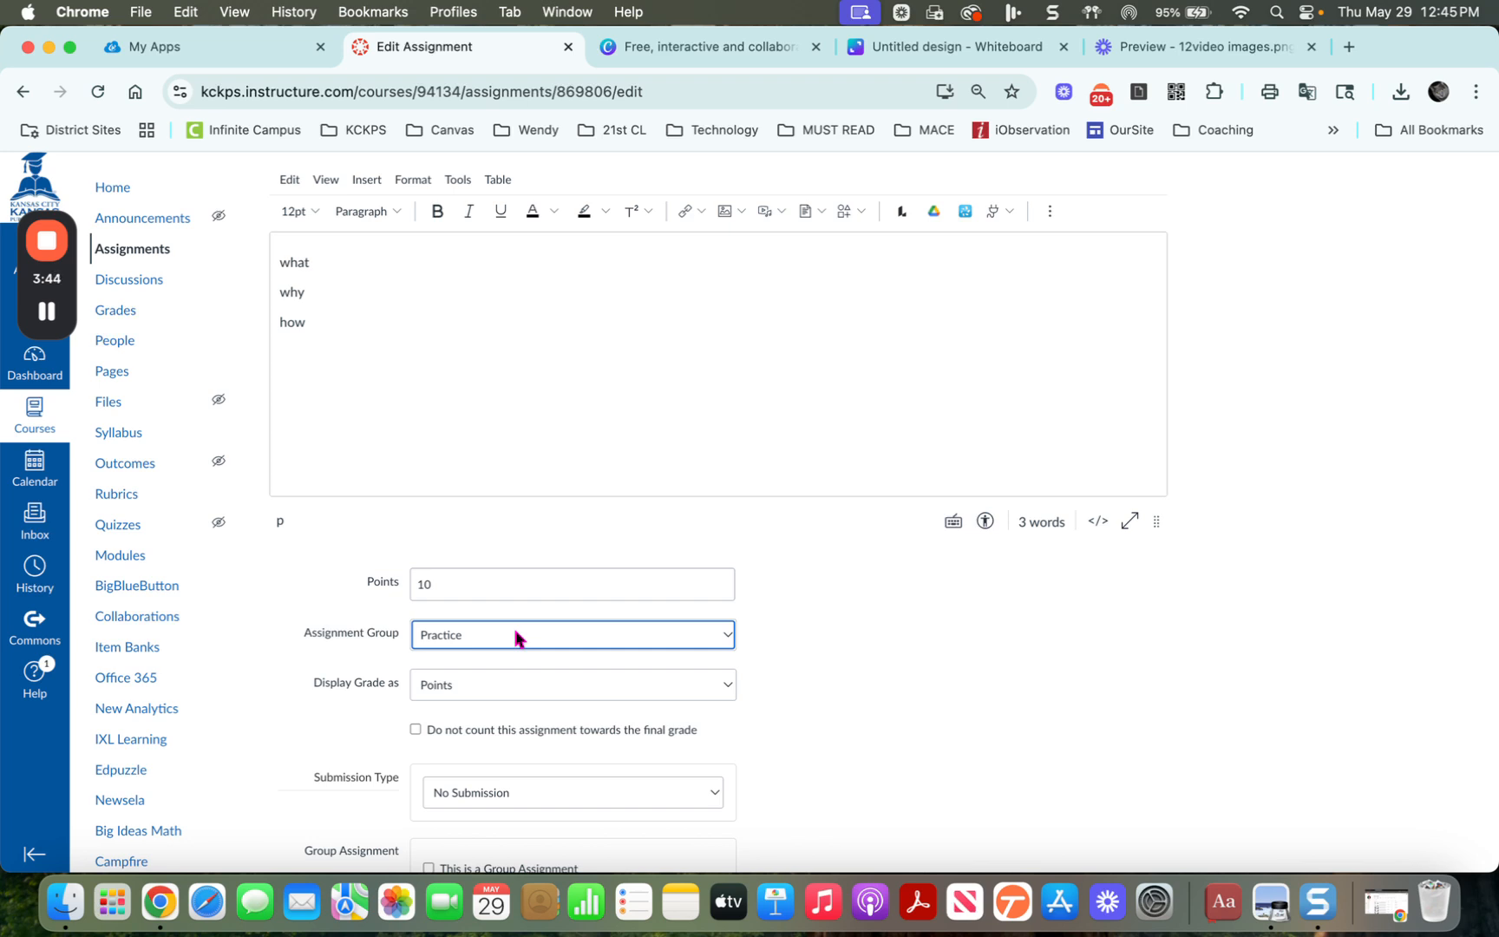
Step: Set the assignment's submission type to Online with Text Entry as the entry option
scroll(517, 638, down, 4)
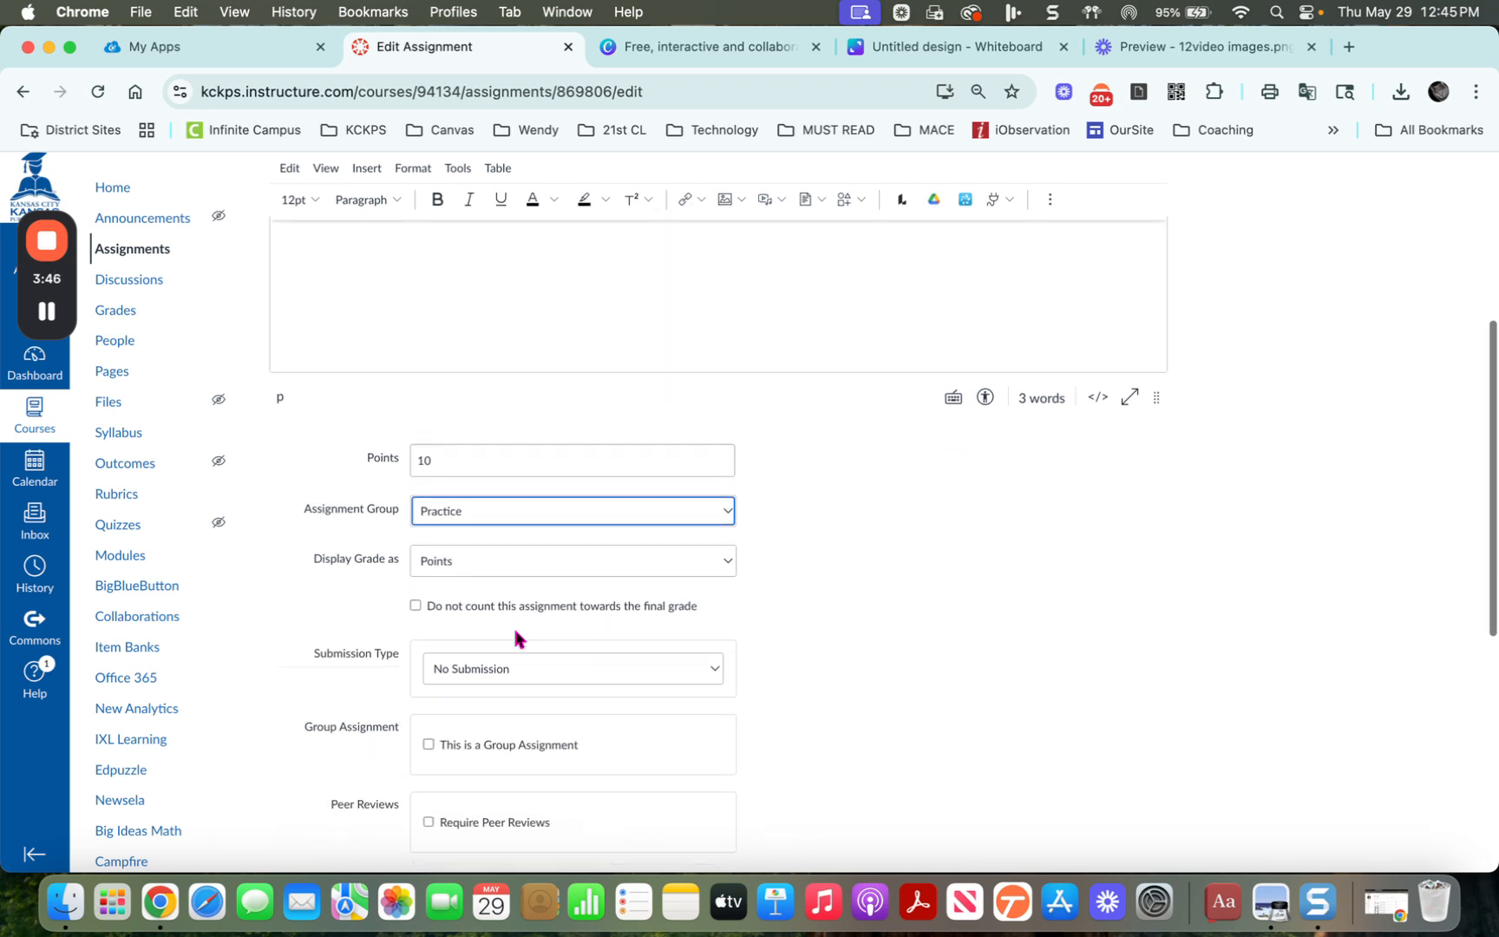
click(512, 616)
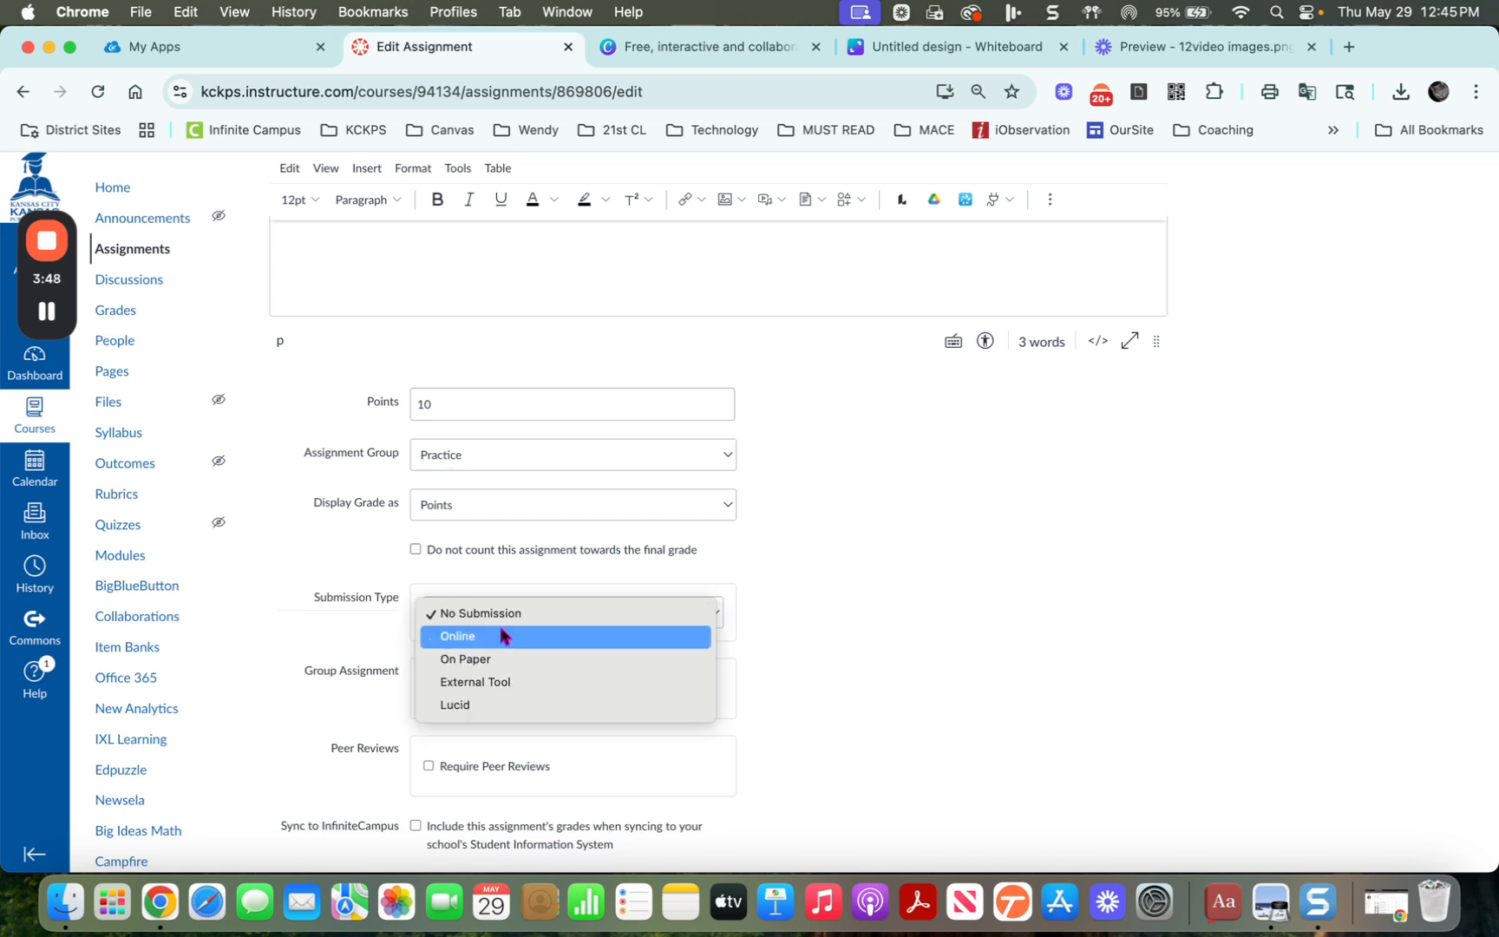
click(500, 636)
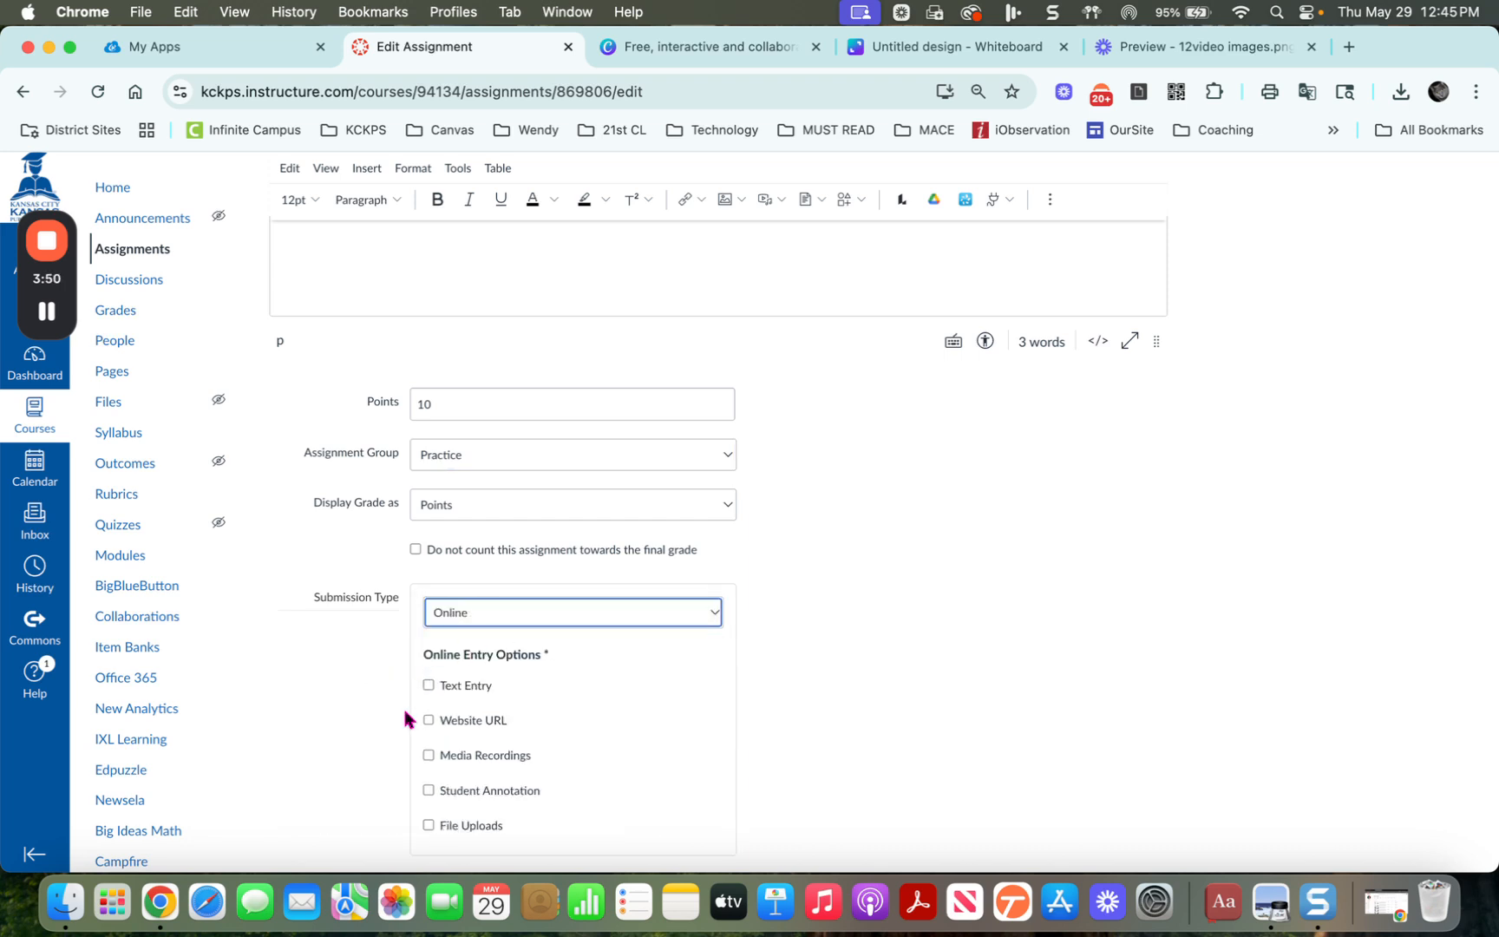
click(427, 684)
scroll(704, 706, down, 10)
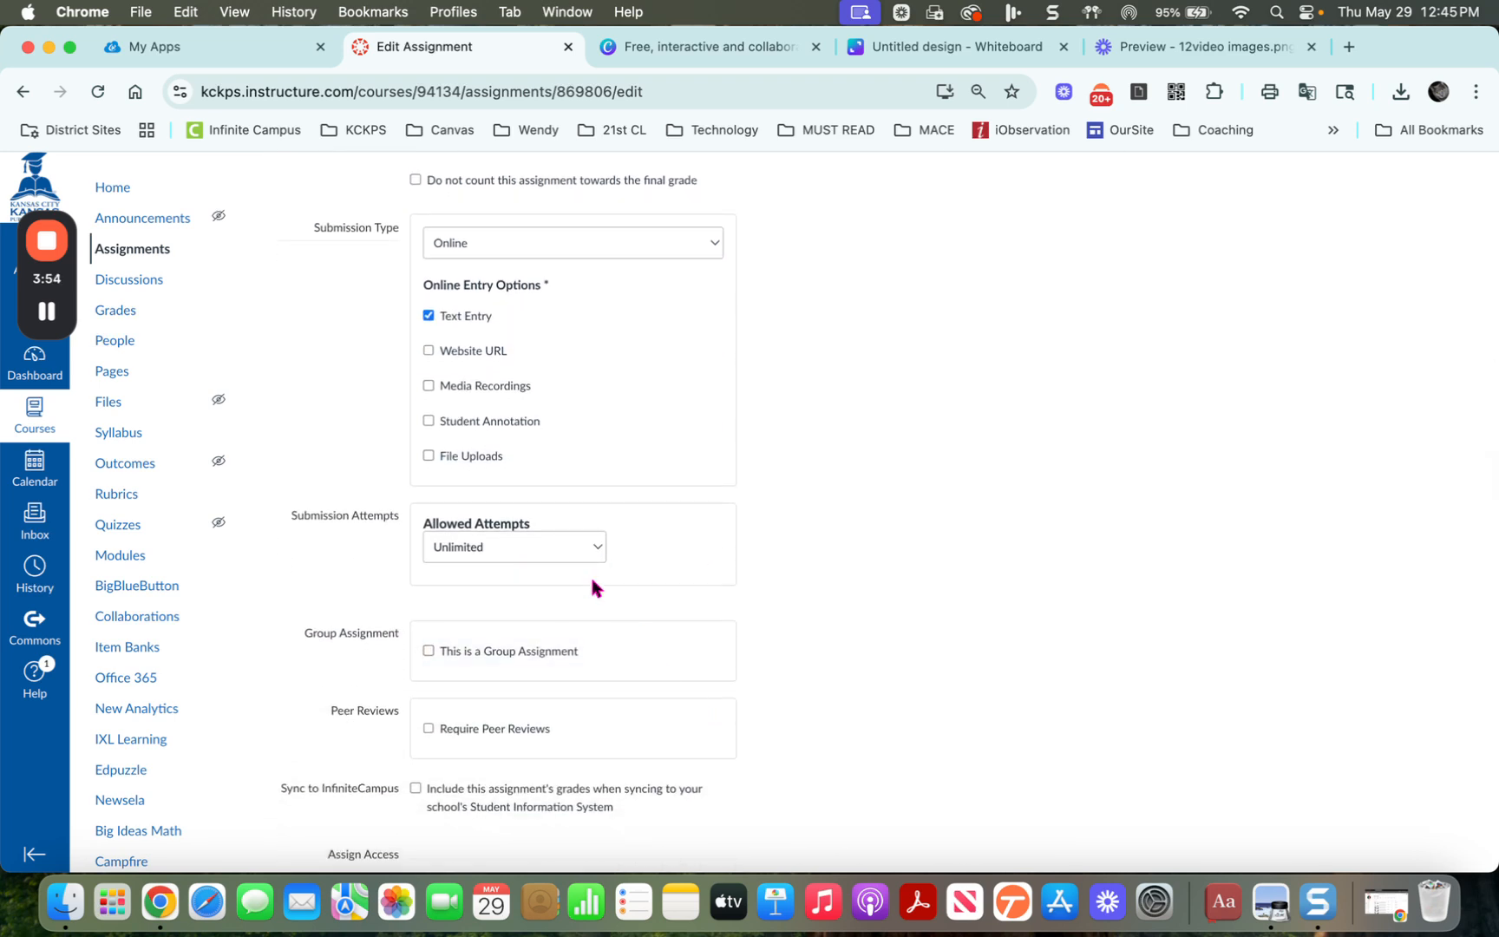
scroll(865, 644, down, 5)
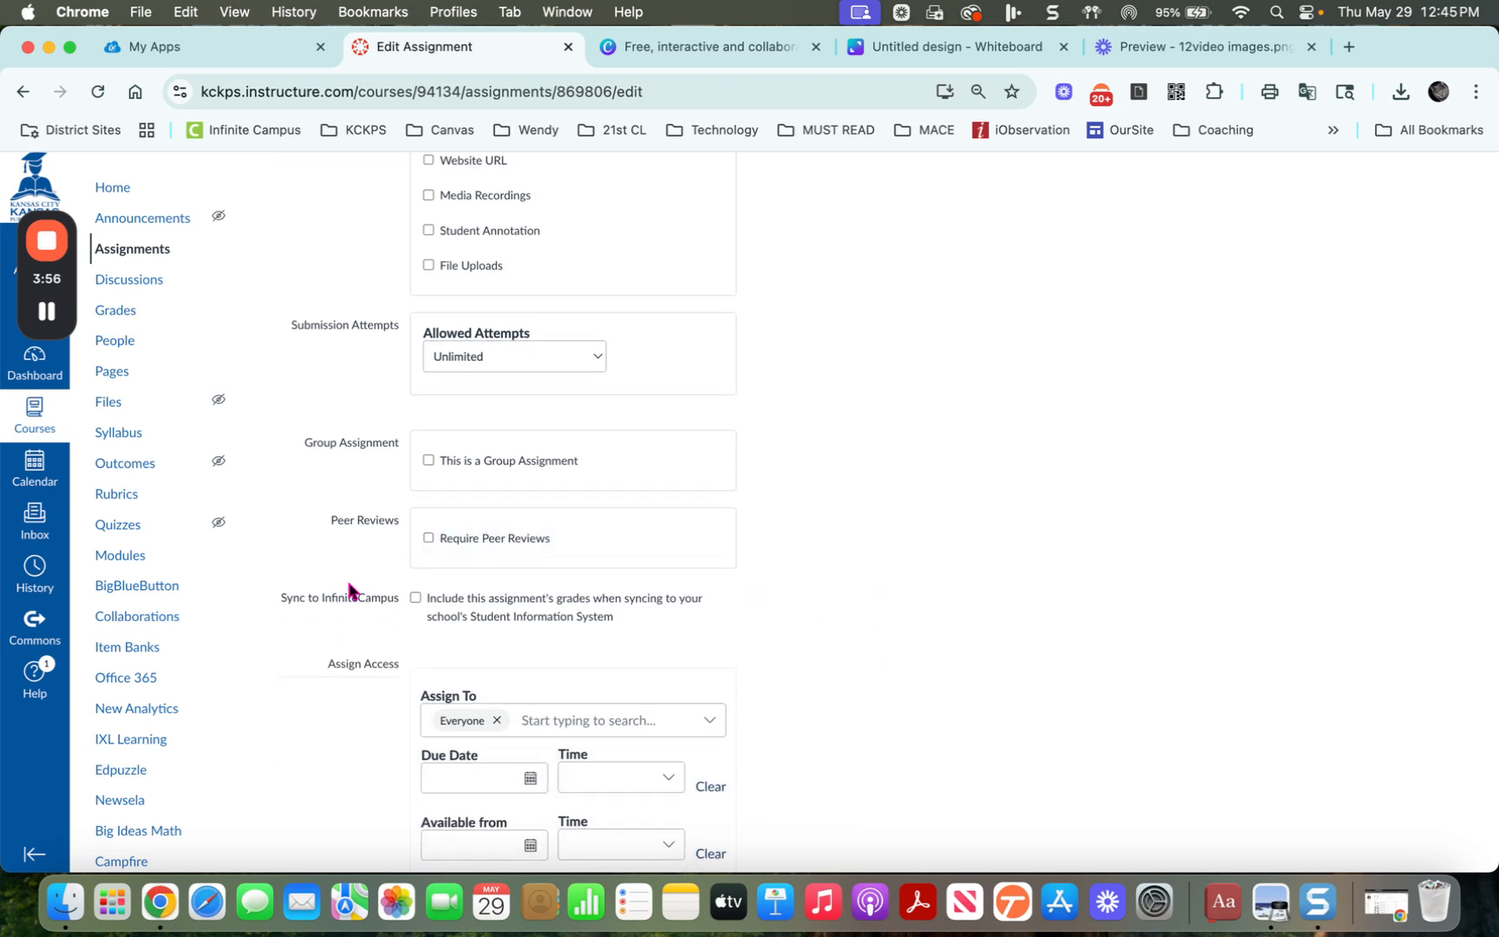
click(417, 599)
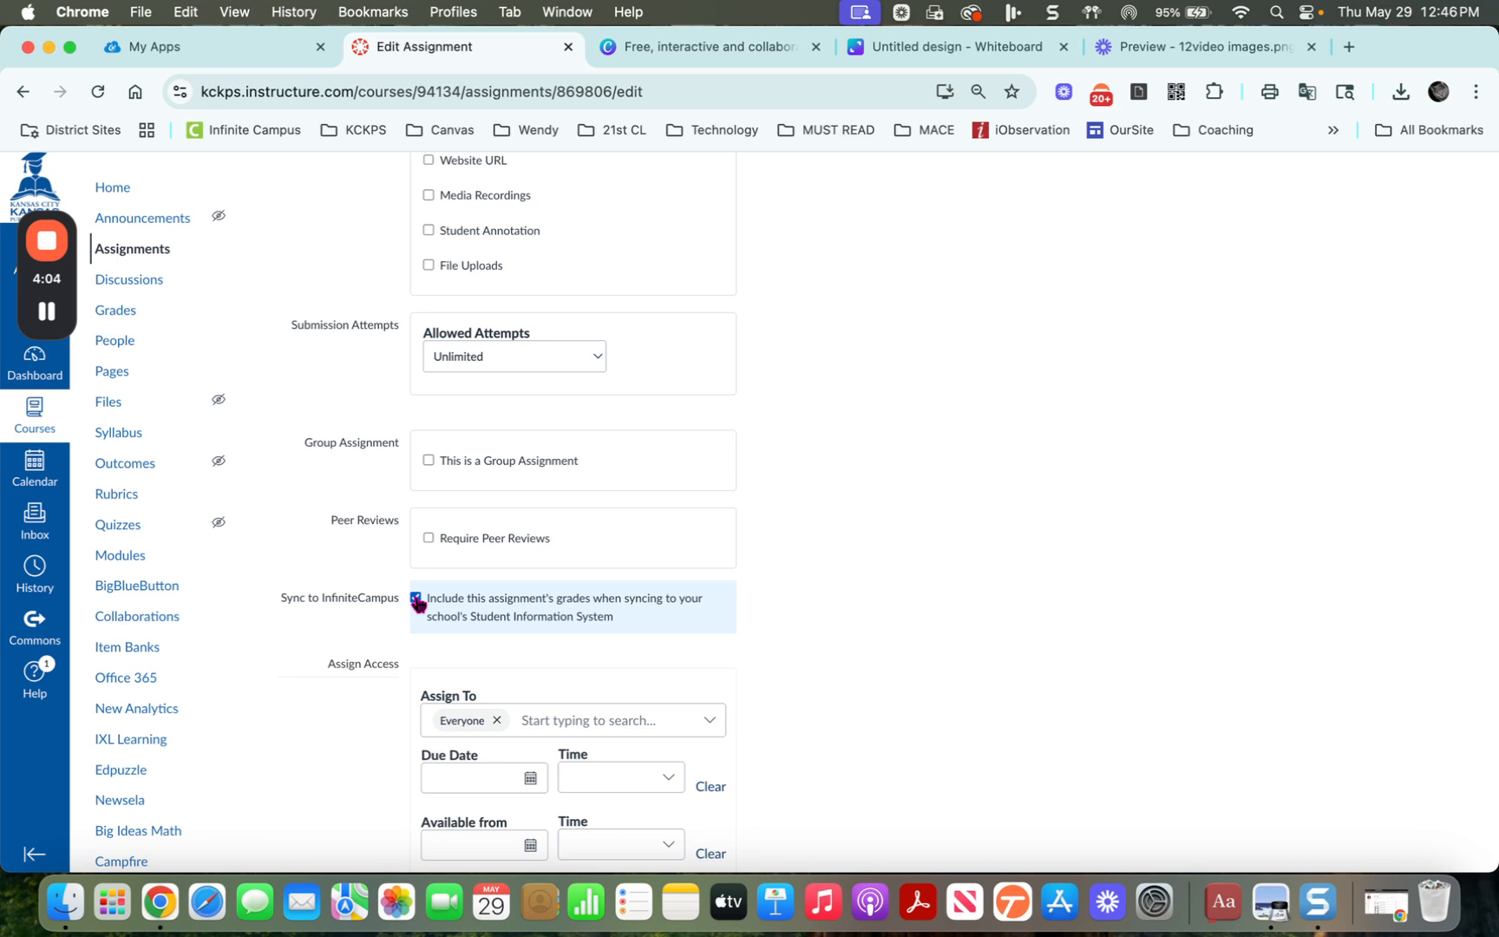
click(416, 598)
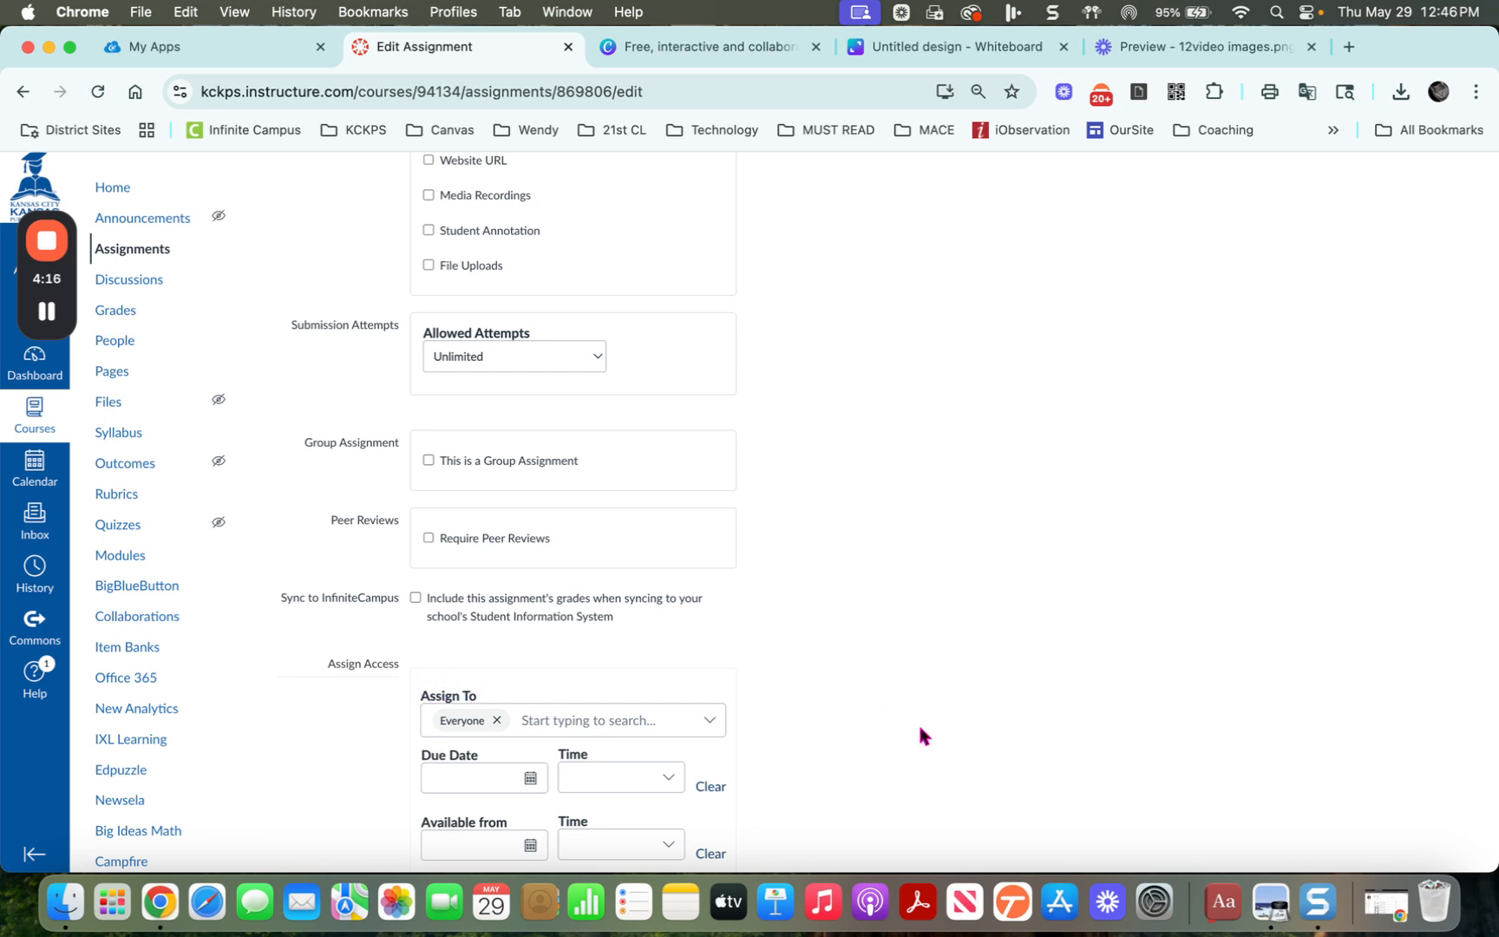
Step: Save and publish the Practice 5 assignment, assigned to Everyone with no due or availability dates
scroll(921, 735, down, 4)
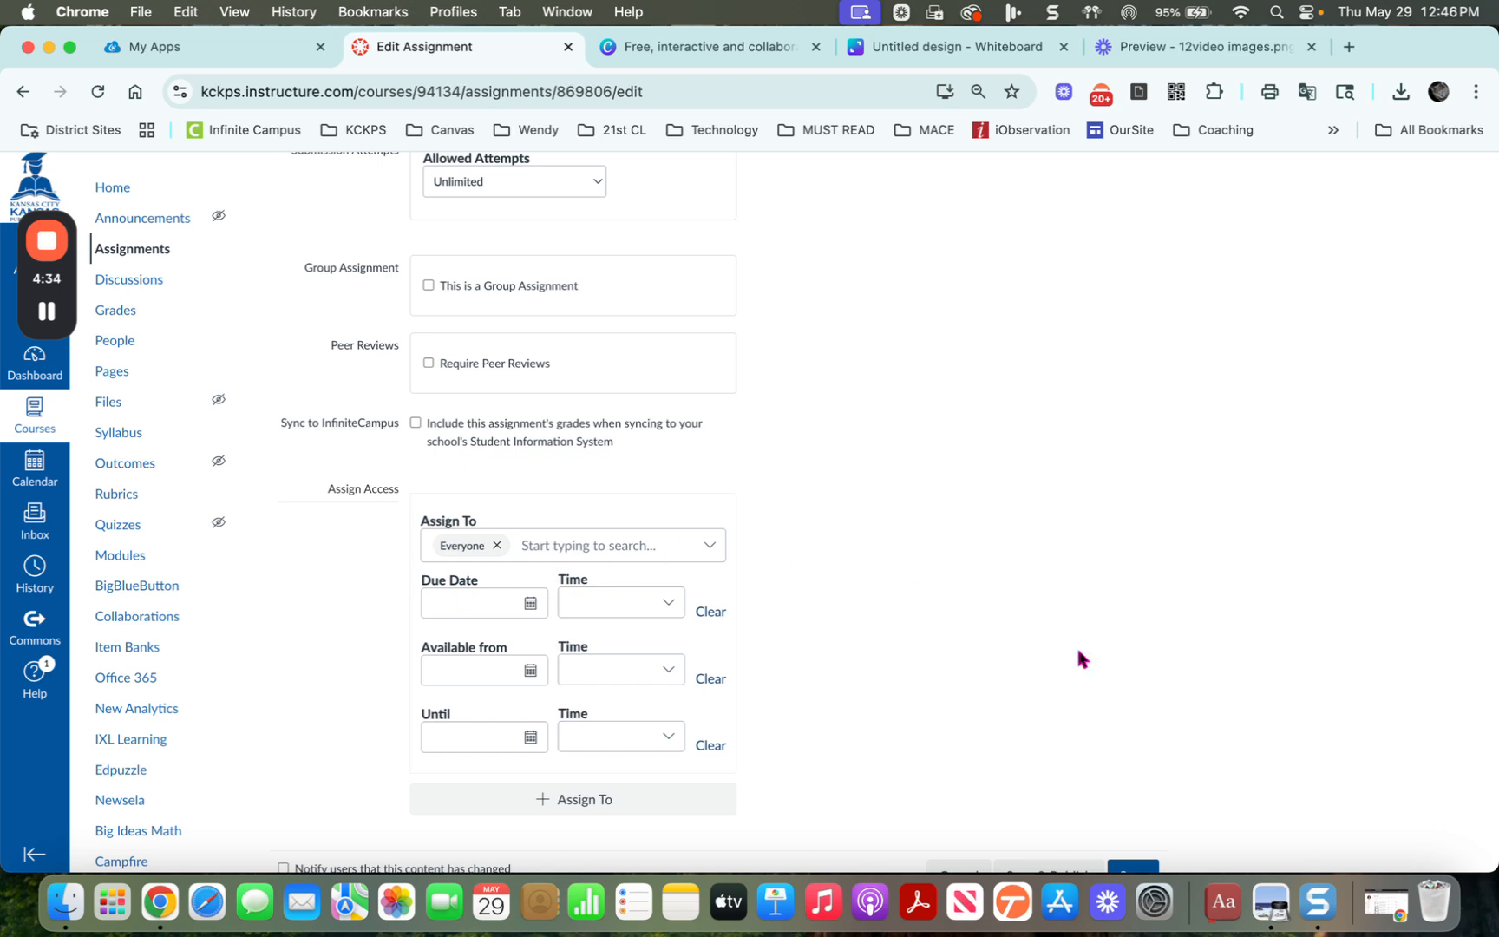
scroll(1080, 658, down, 2)
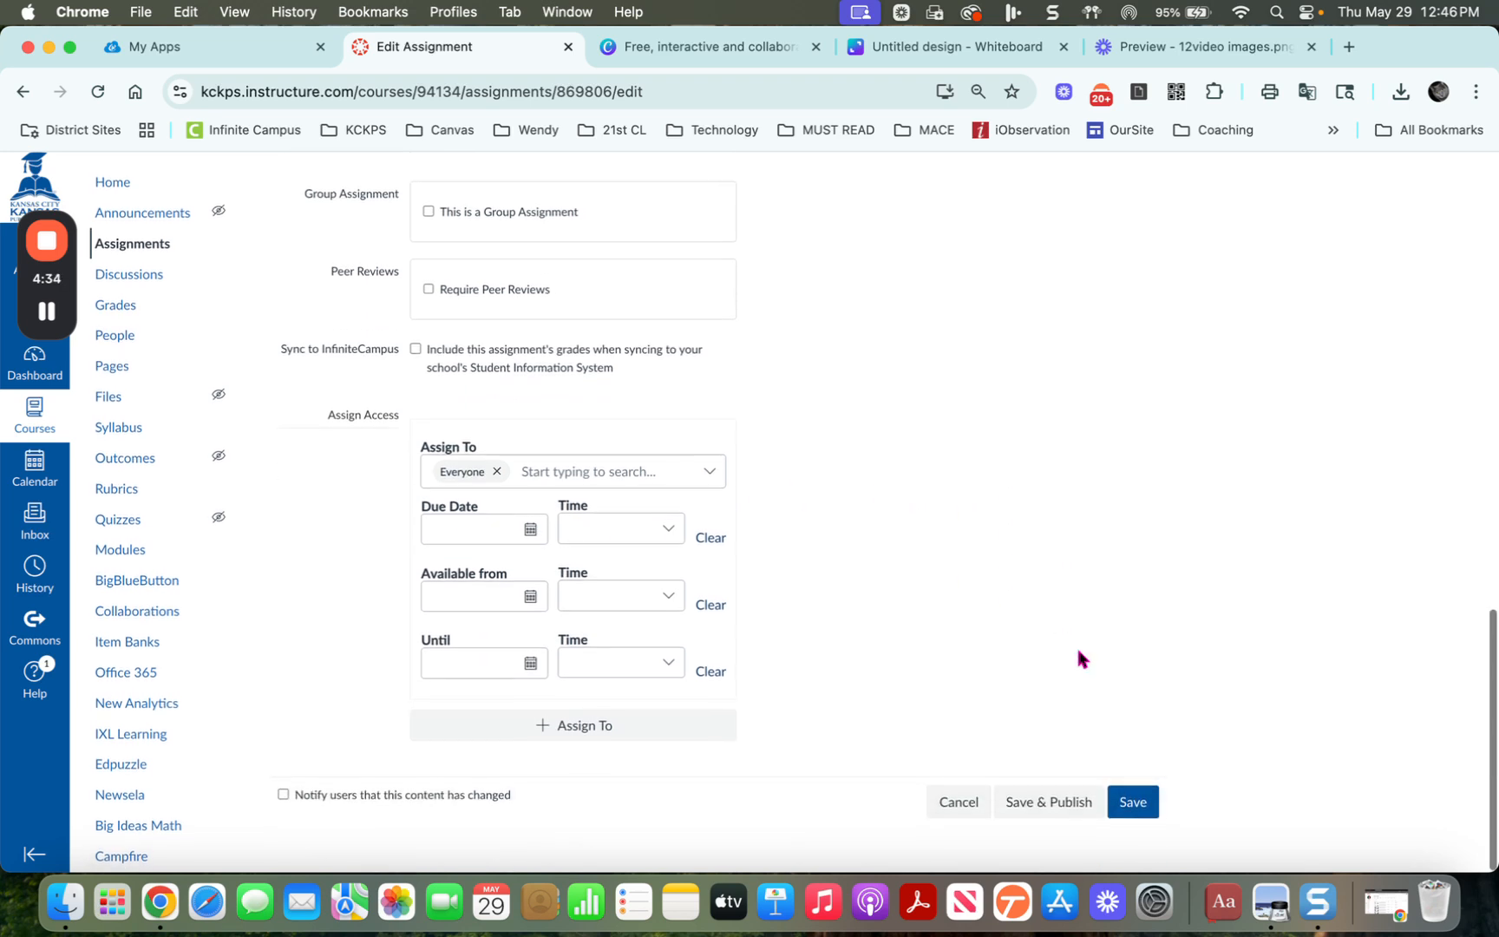
click(1063, 805)
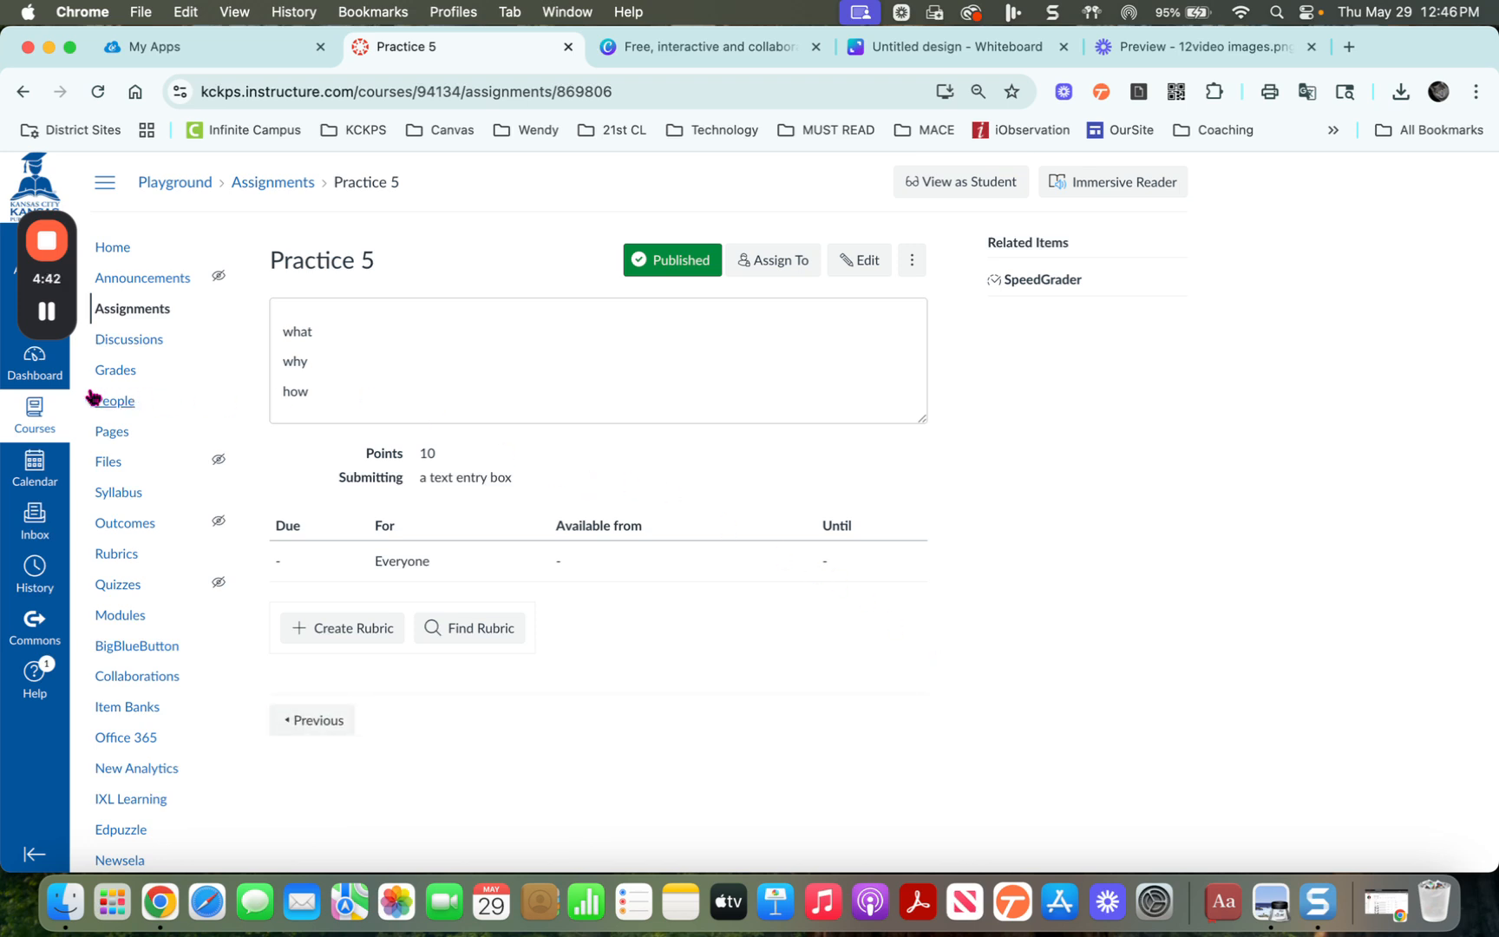
Step: In the course's navigation settings, check Grade Sync's placement among the course menu items and save the navigation
scroll(127, 543, down, 4)
scroll(128, 543, down, 2)
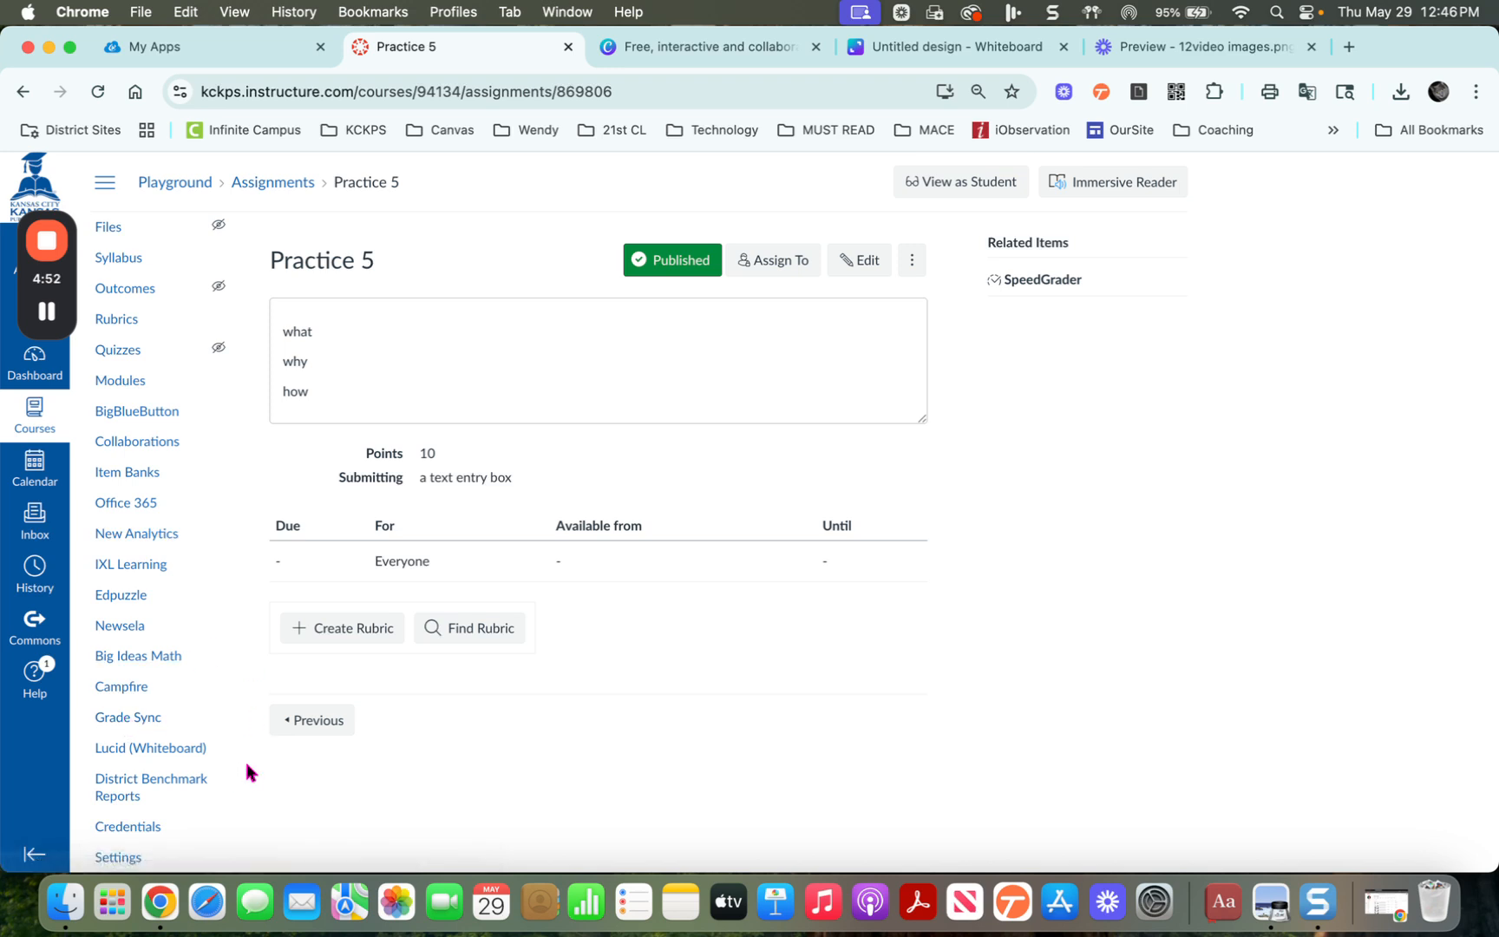
click(119, 859)
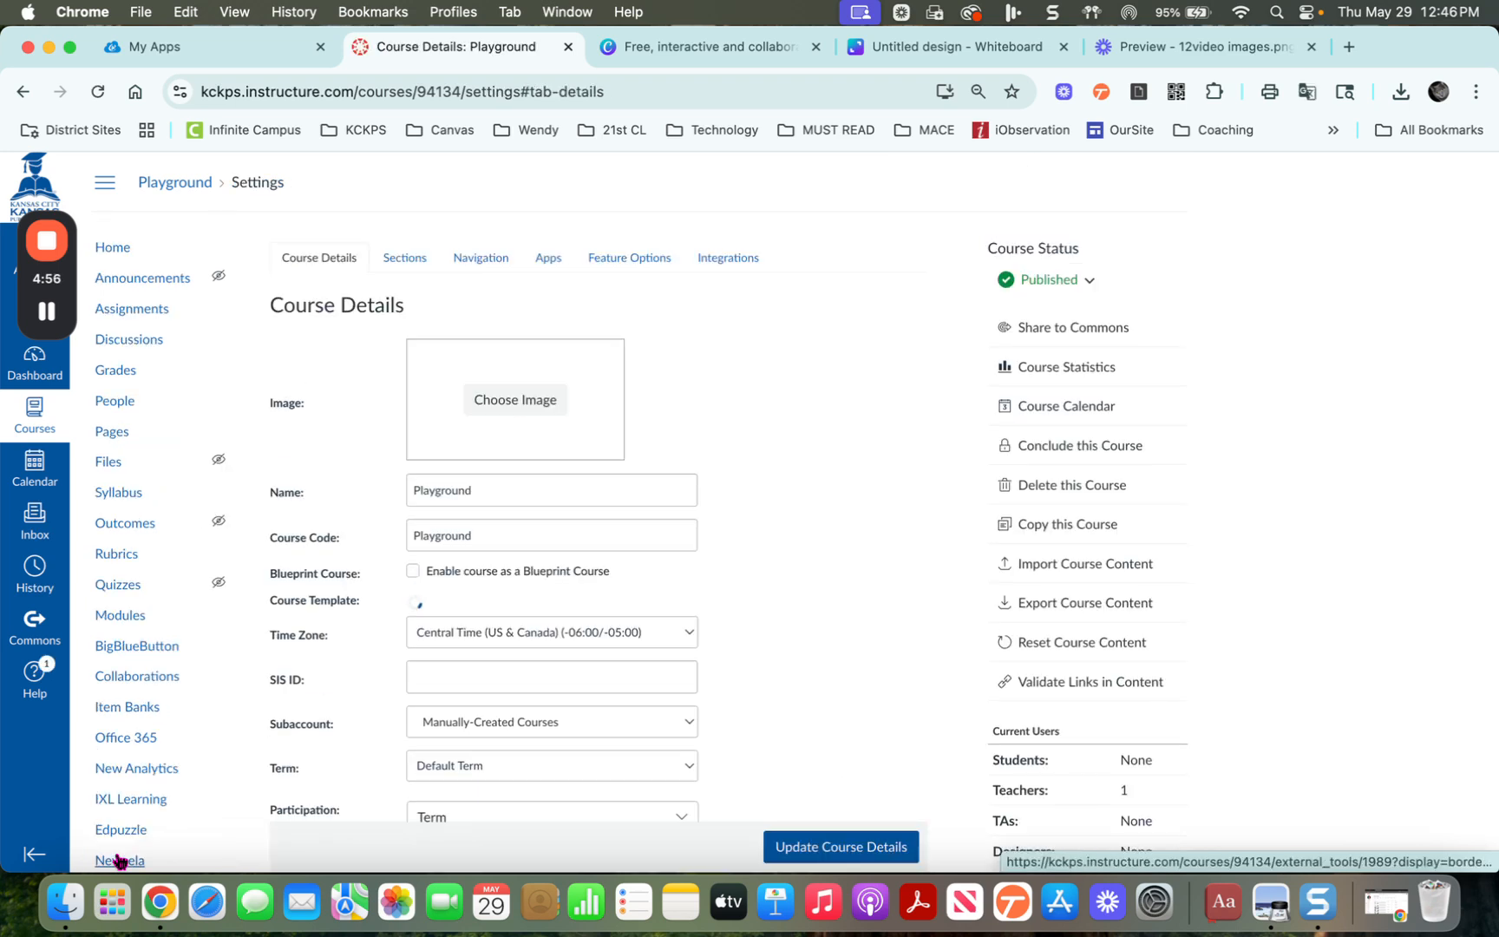
click(481, 258)
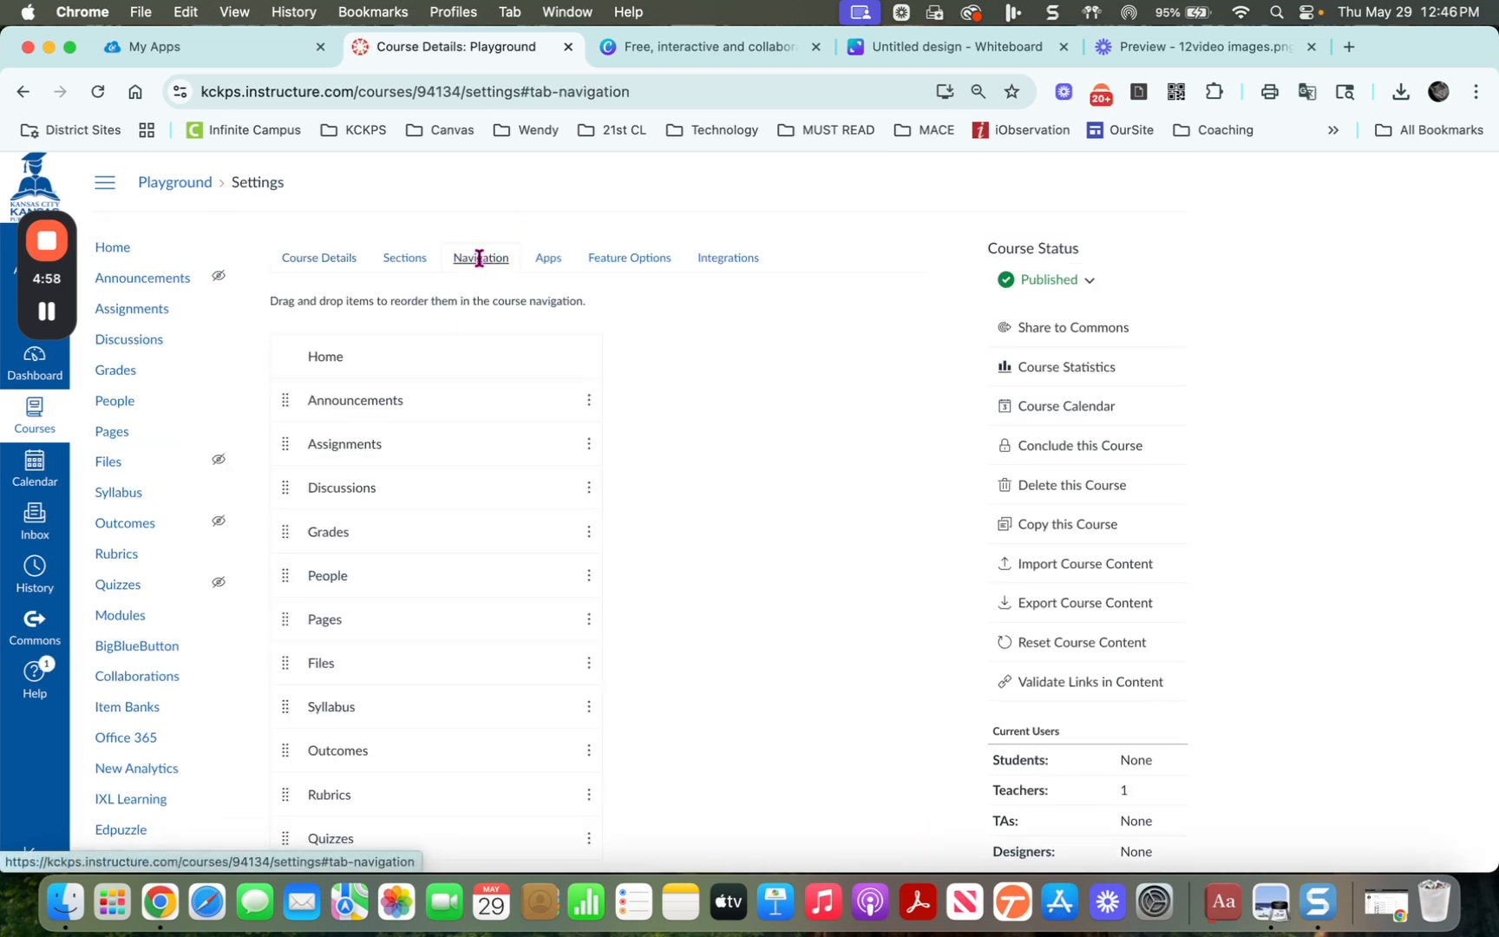
scroll(622, 515, down, 5)
scroll(622, 515, down, 15)
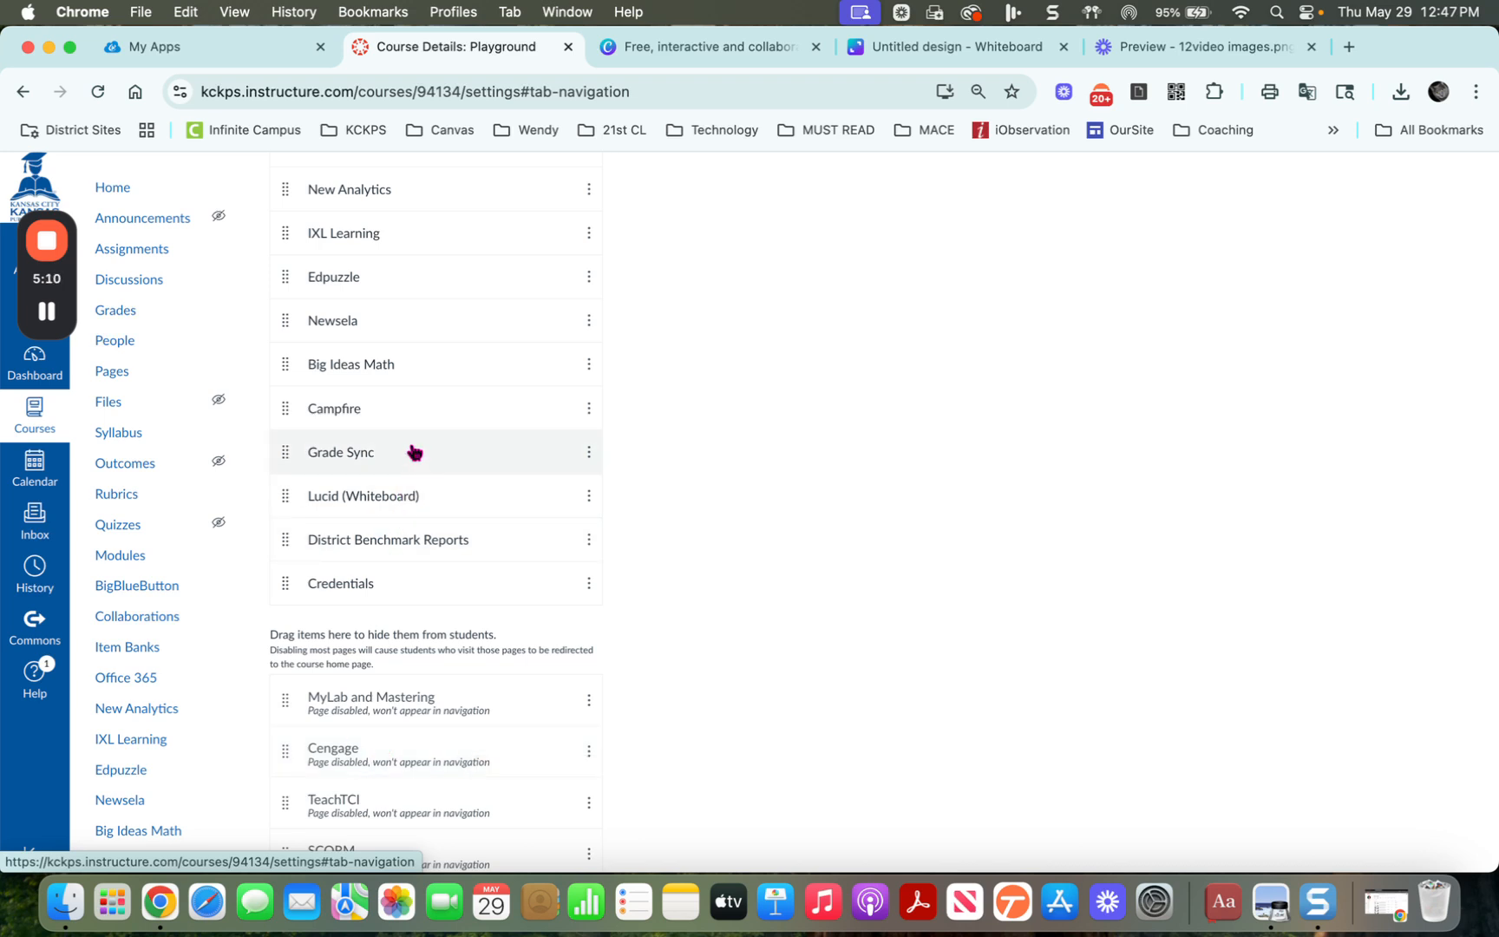
scroll(728, 502, down, 5)
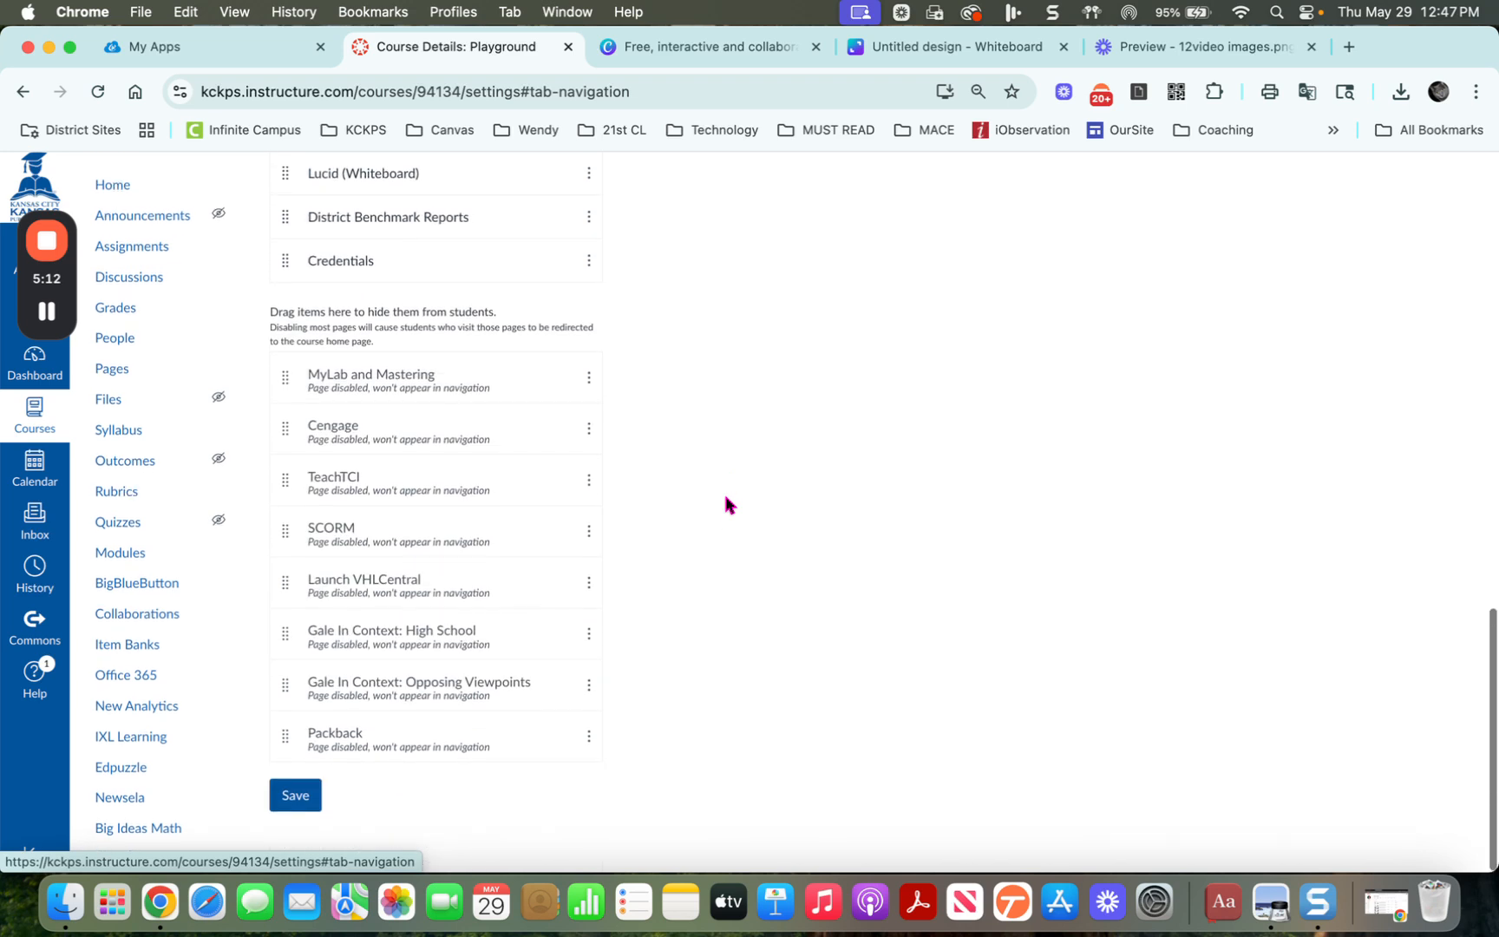
click(303, 806)
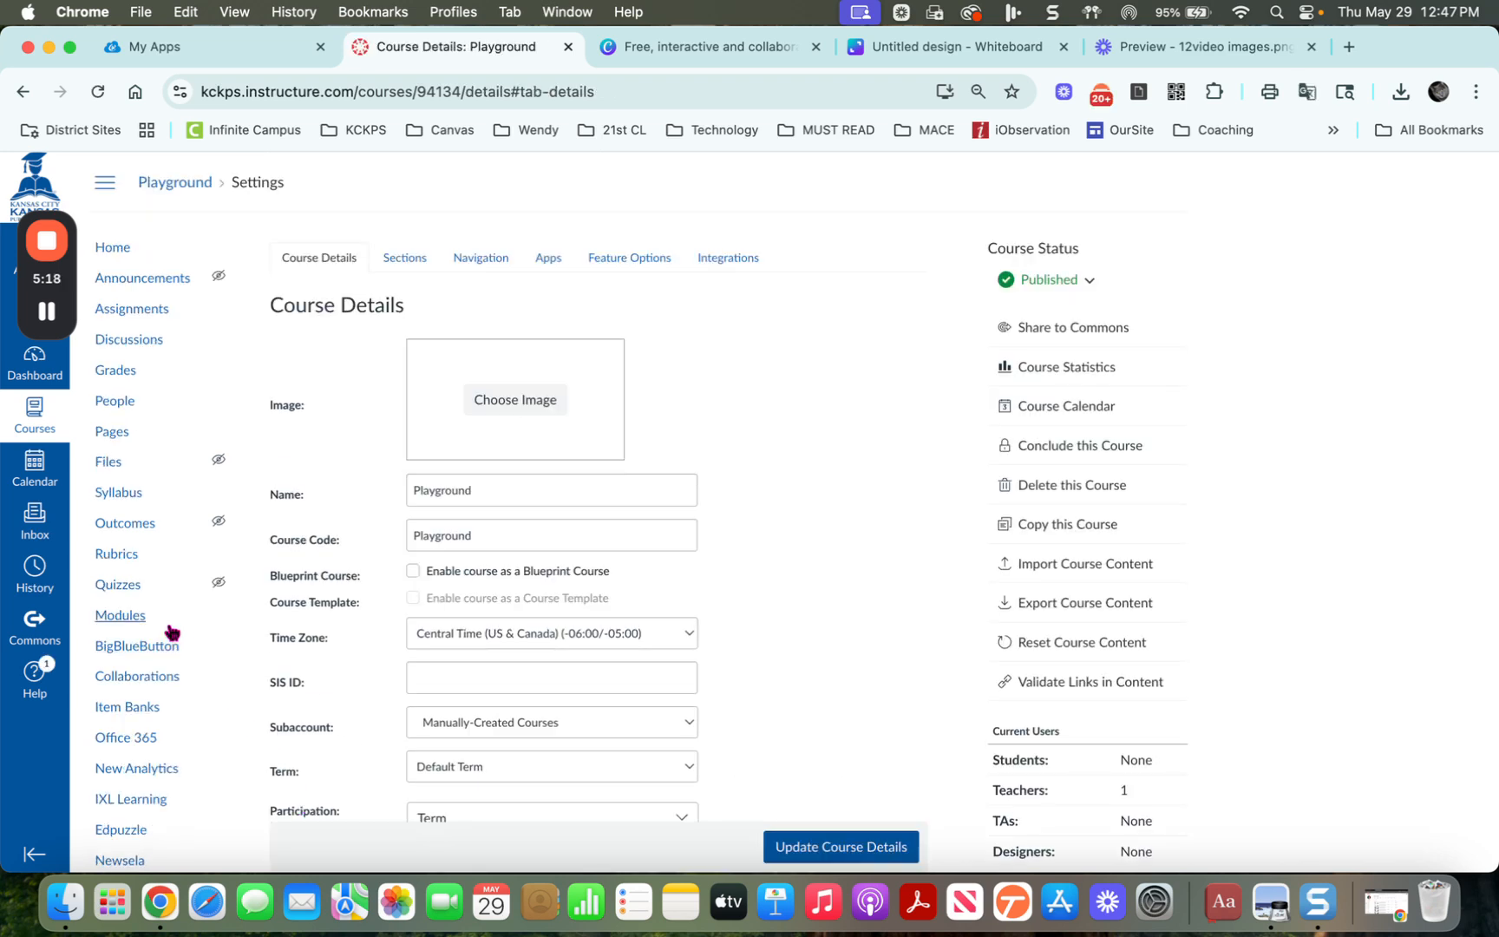
Step: Open Grade Sync for the course and turn on Nightly Sync in its utilities
scroll(141, 710, down, 4)
scroll(137, 718, down, 1)
click(136, 716)
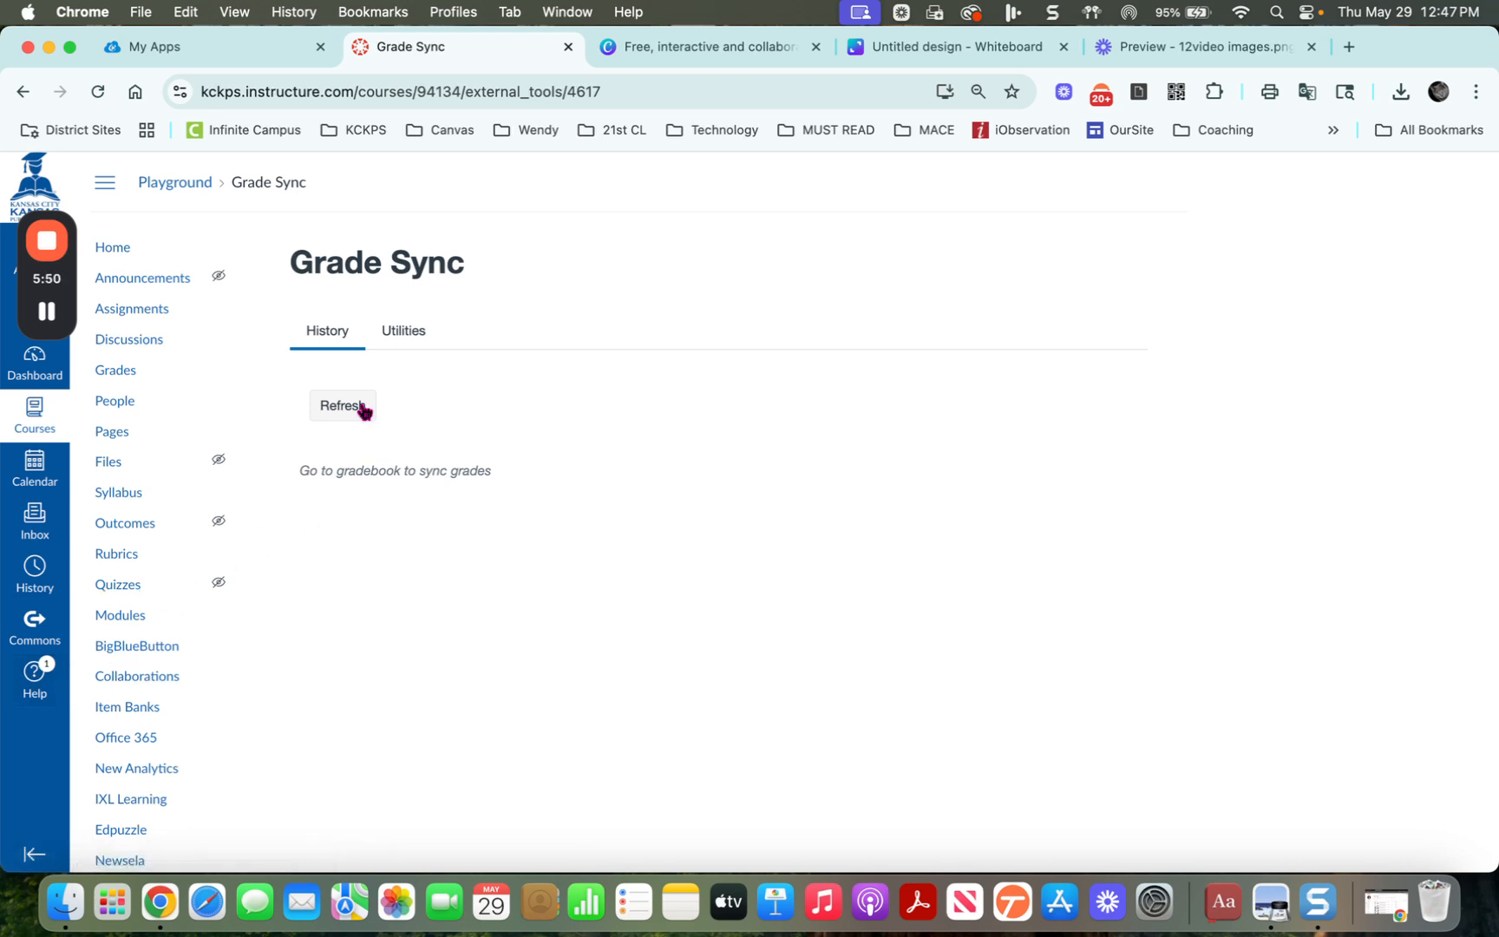
click(411, 333)
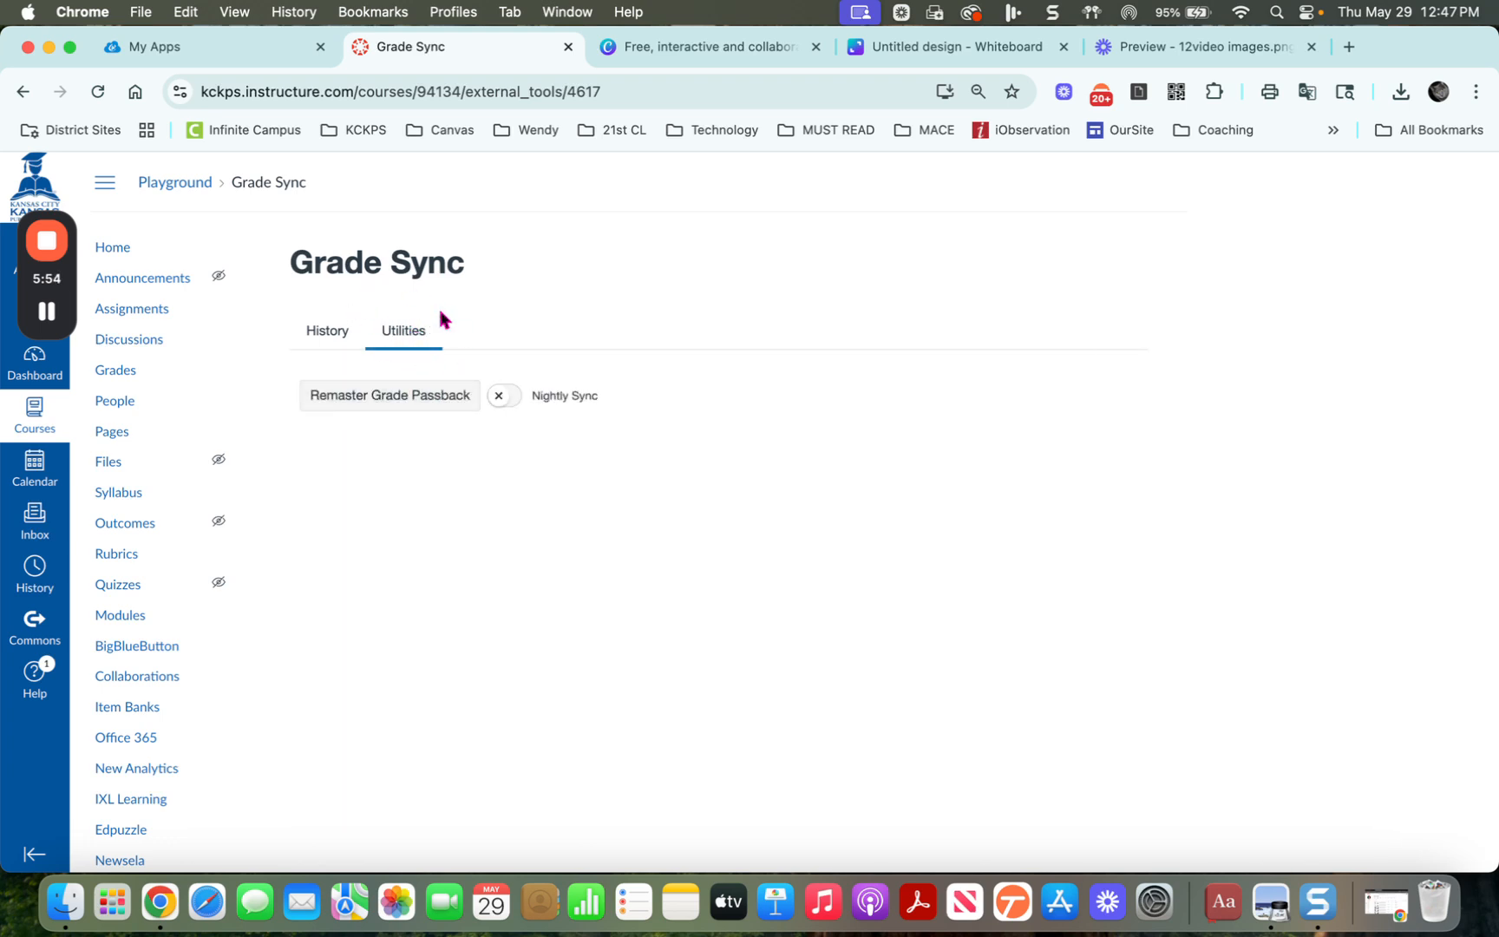
click(517, 399)
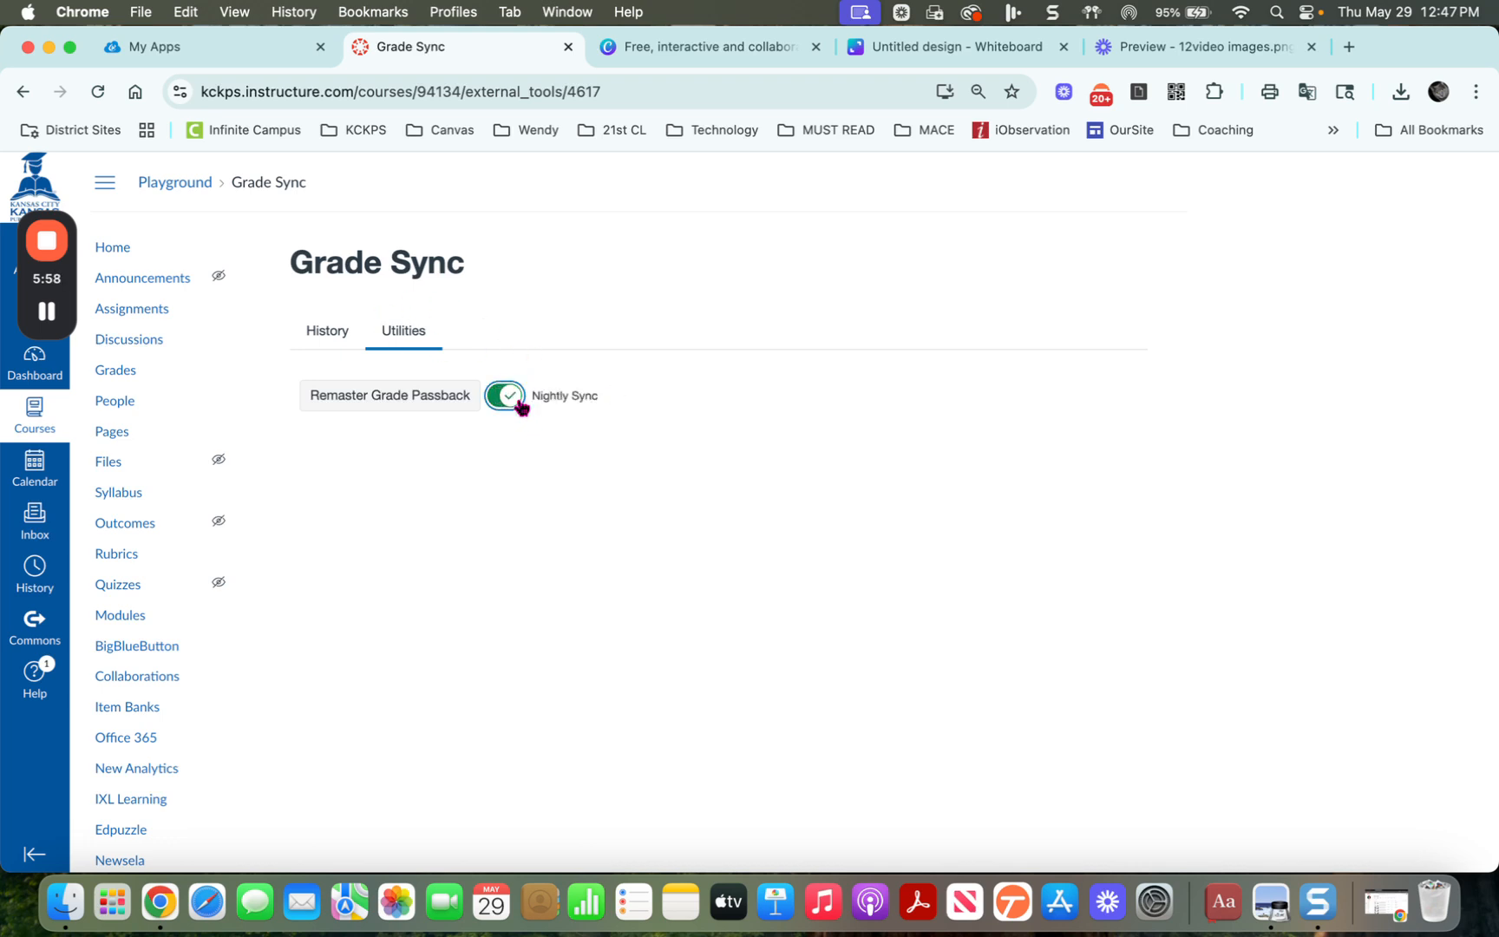